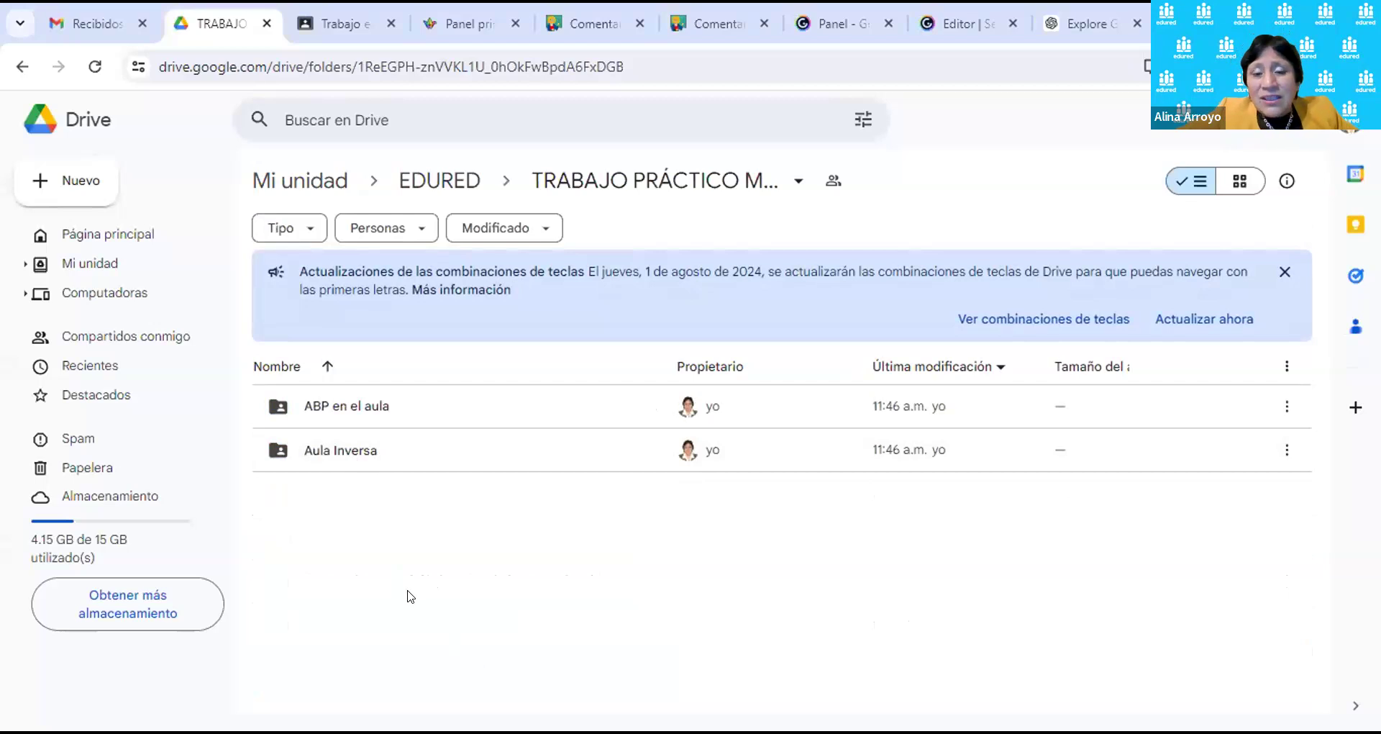
Step: Create a blank Google Doc inside ABP en el aula, shared with the folder's people
double_click(355, 409)
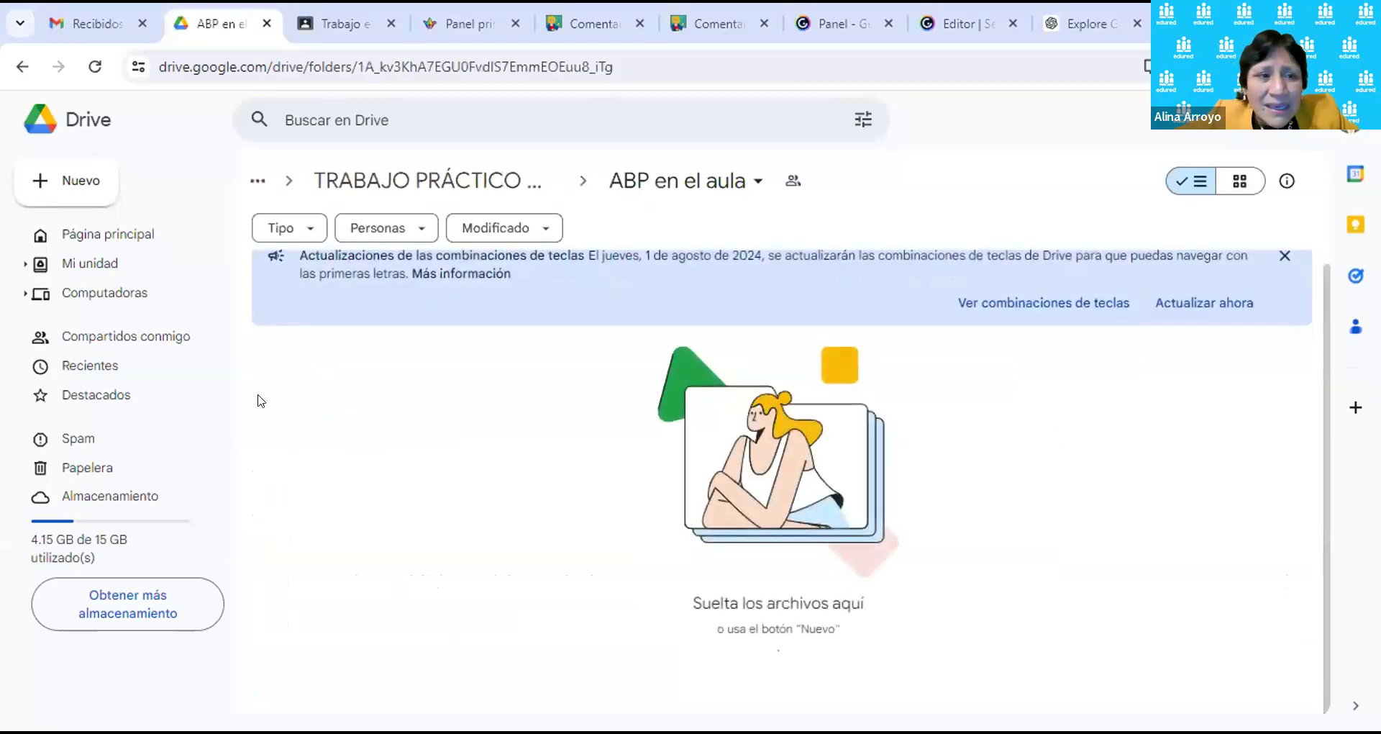
left_click(77, 181)
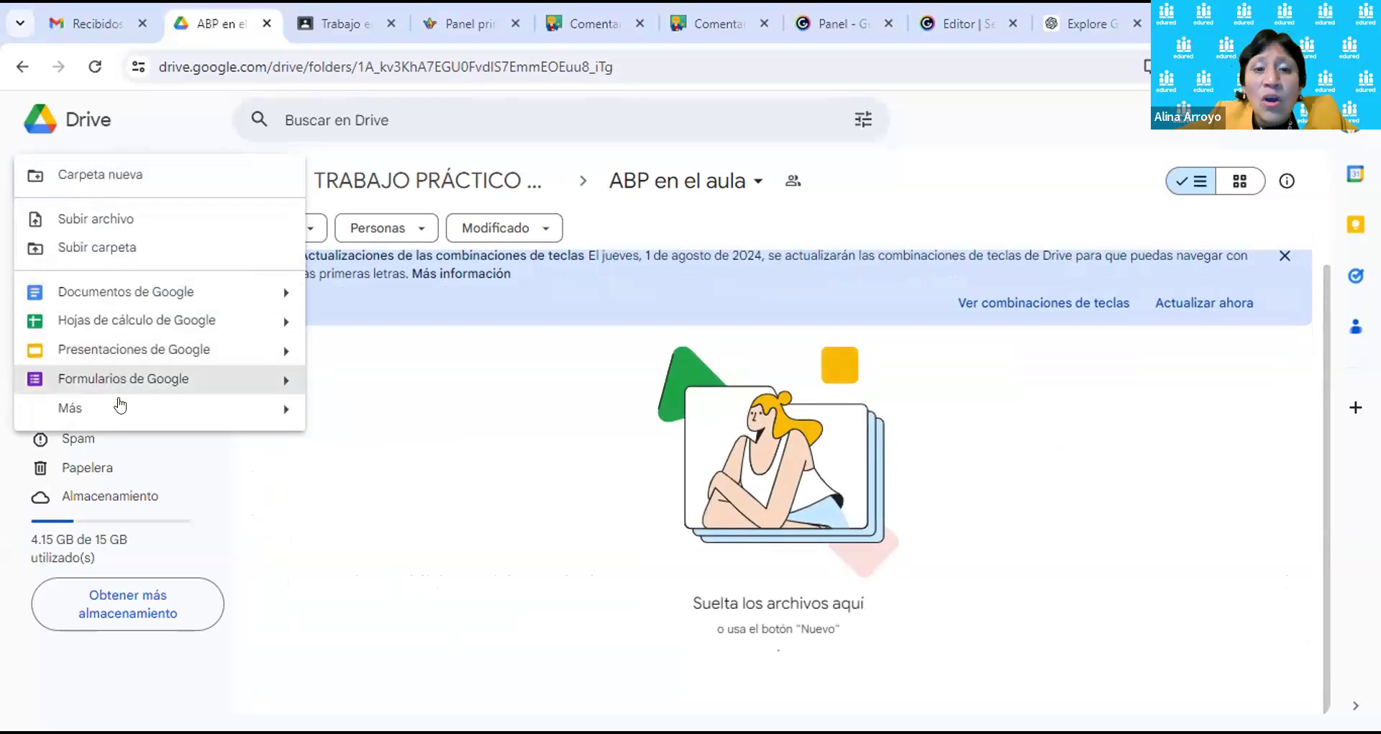
mouse_move(119, 410)
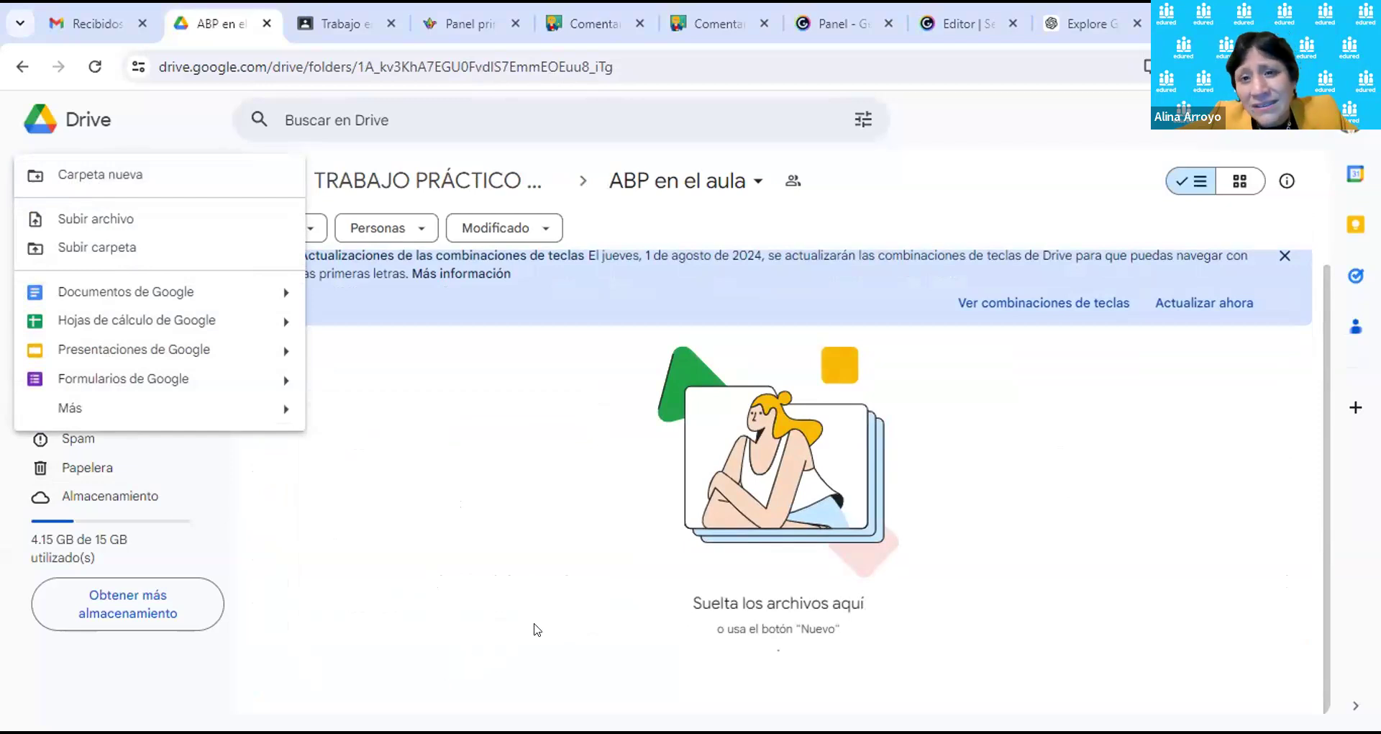
left_click(536, 630)
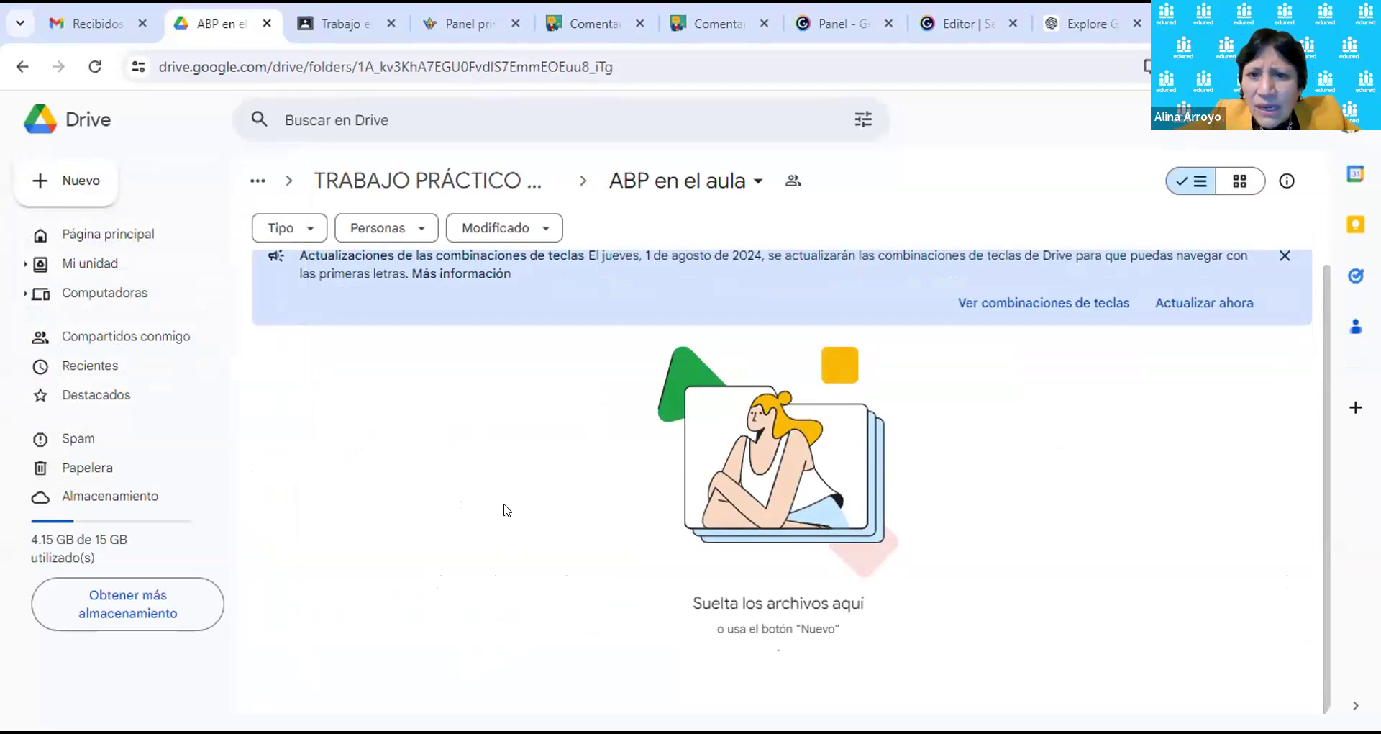
left_click(74, 179)
left_click(118, 287)
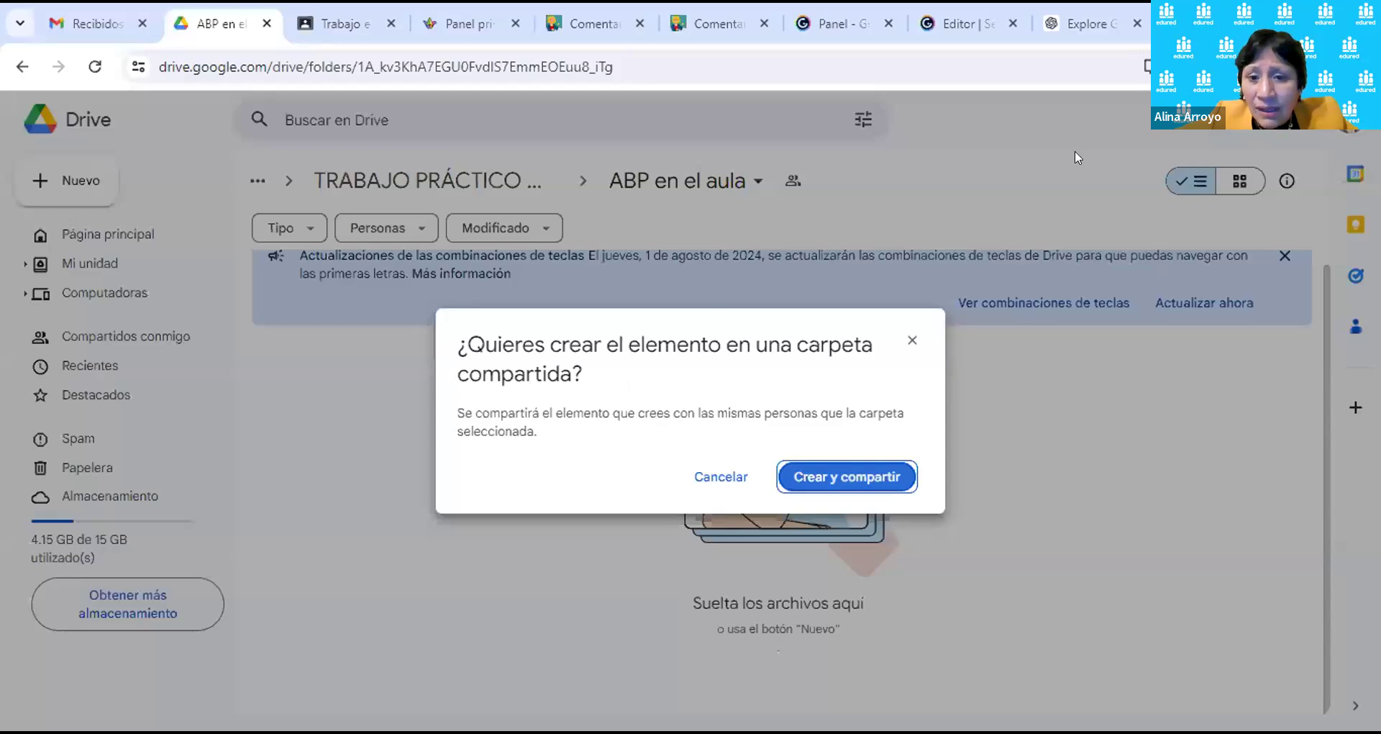
key("Return")
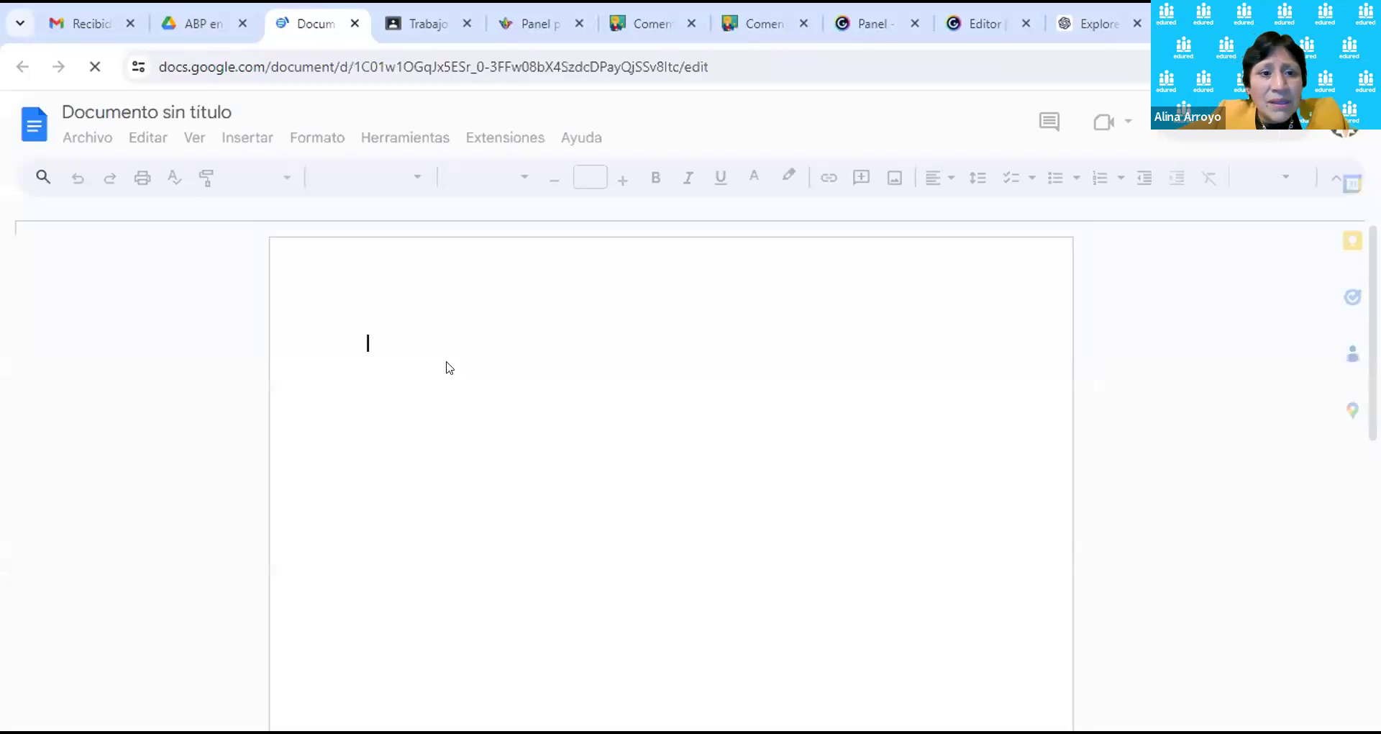
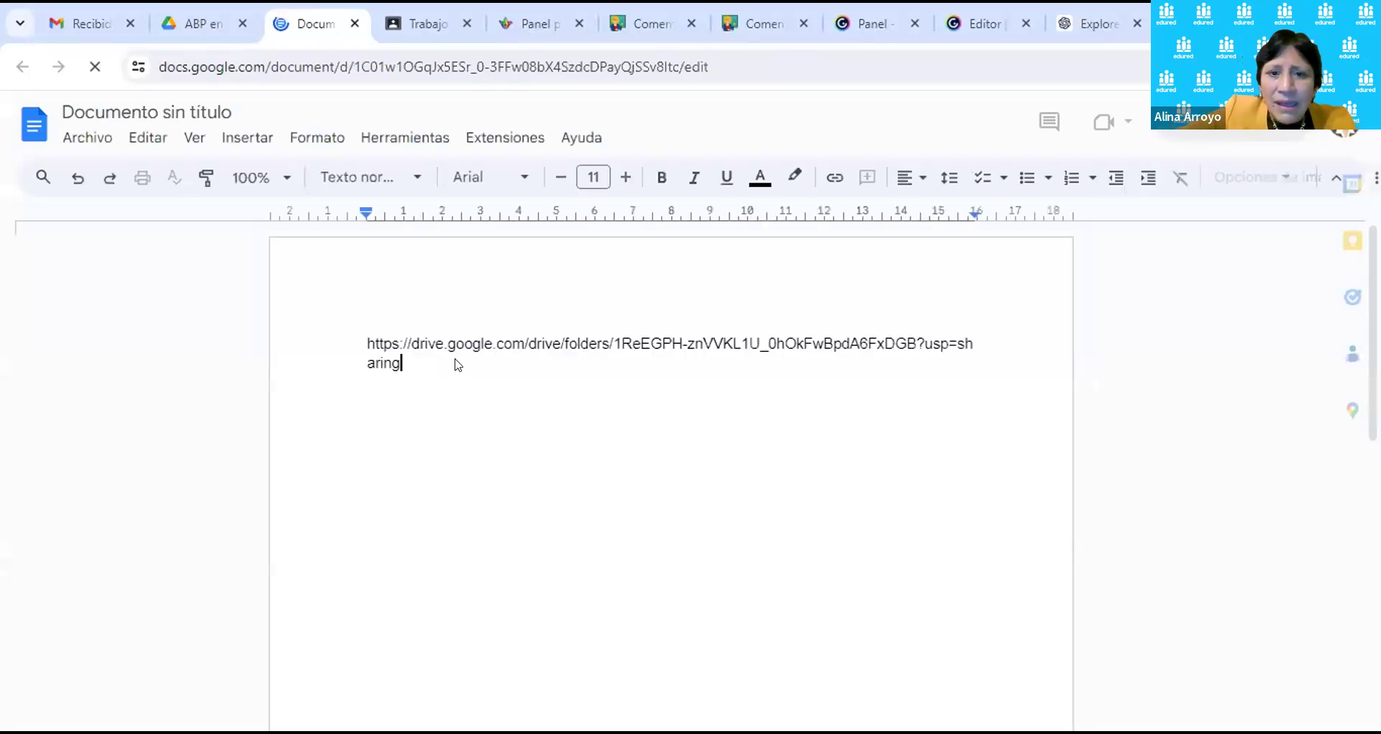
Step: Paste the Drive folder link into the untitled document as a clickable hyperlink
key("Return")
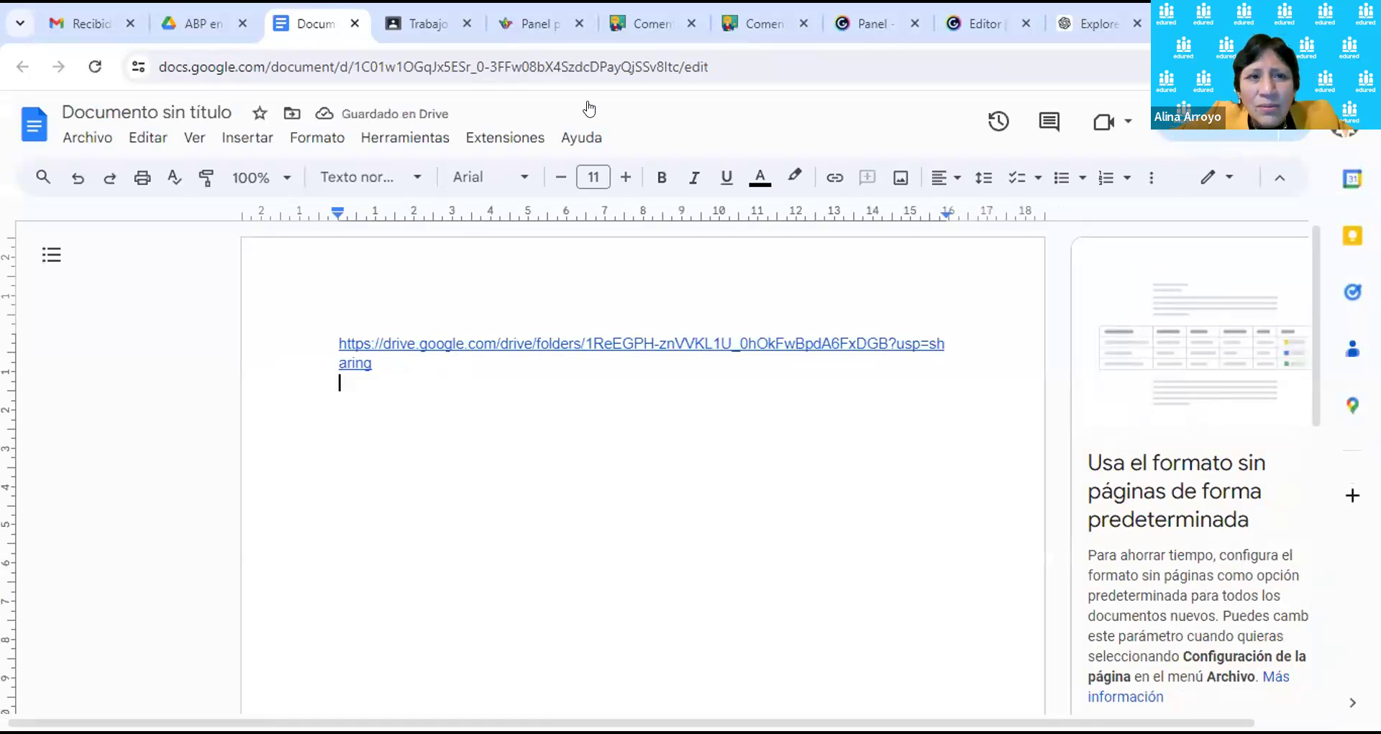
Step: Close the document and move Documento sin título from ABP en el aula to the trash
left_click(355, 23)
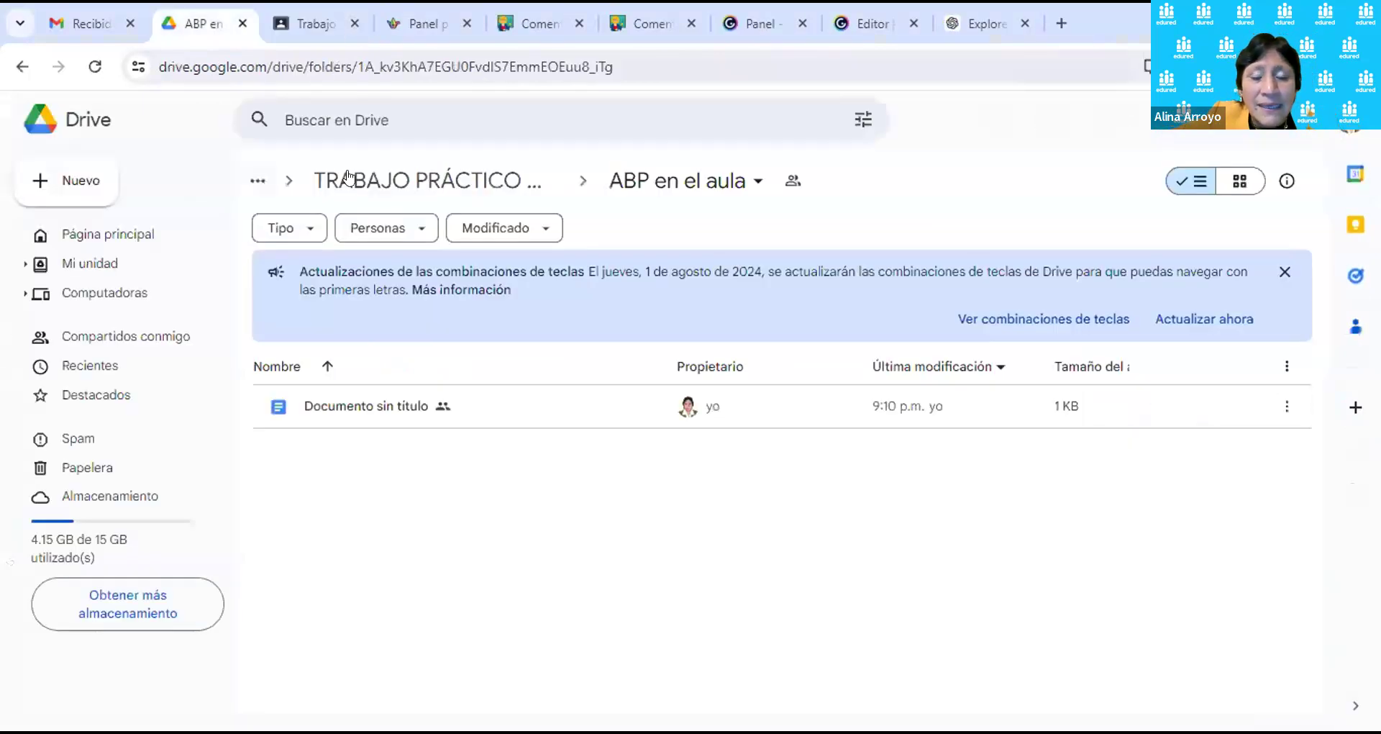
left_click(310, 412)
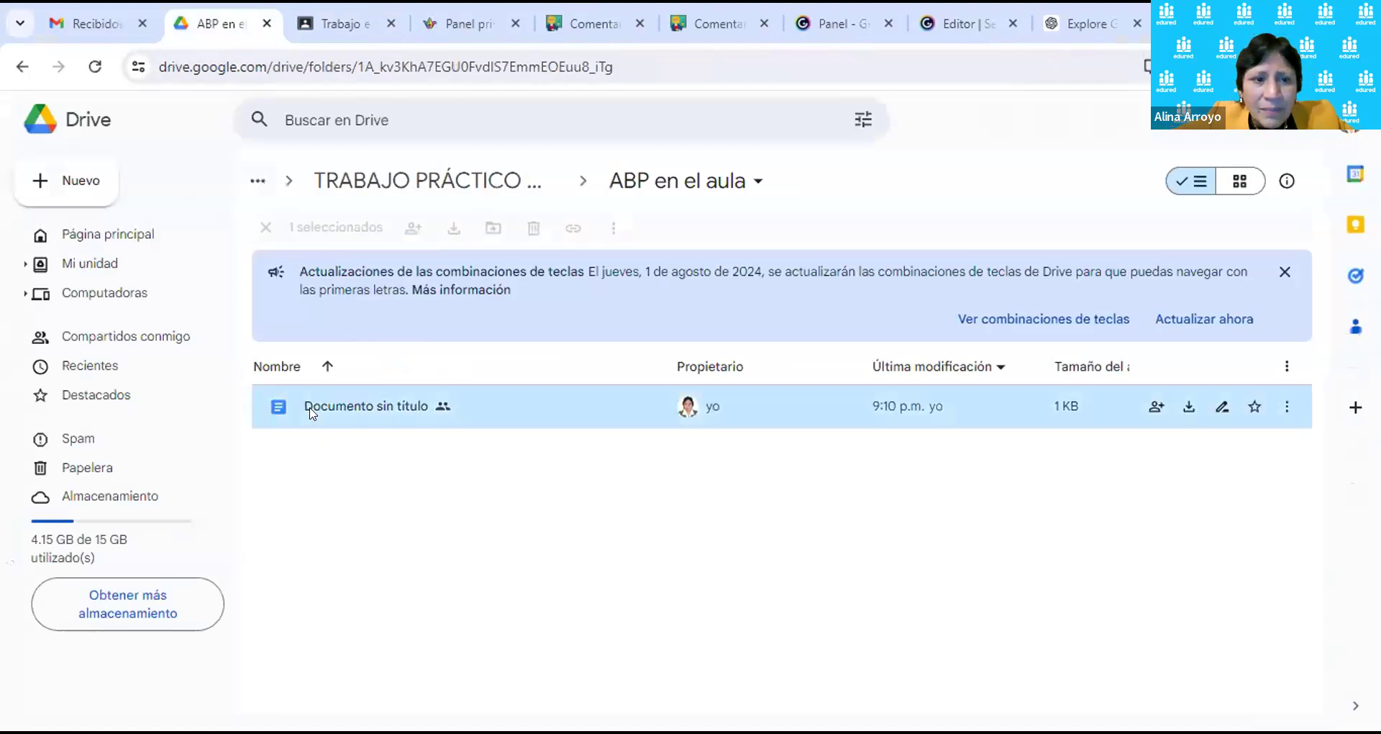
key("Delete")
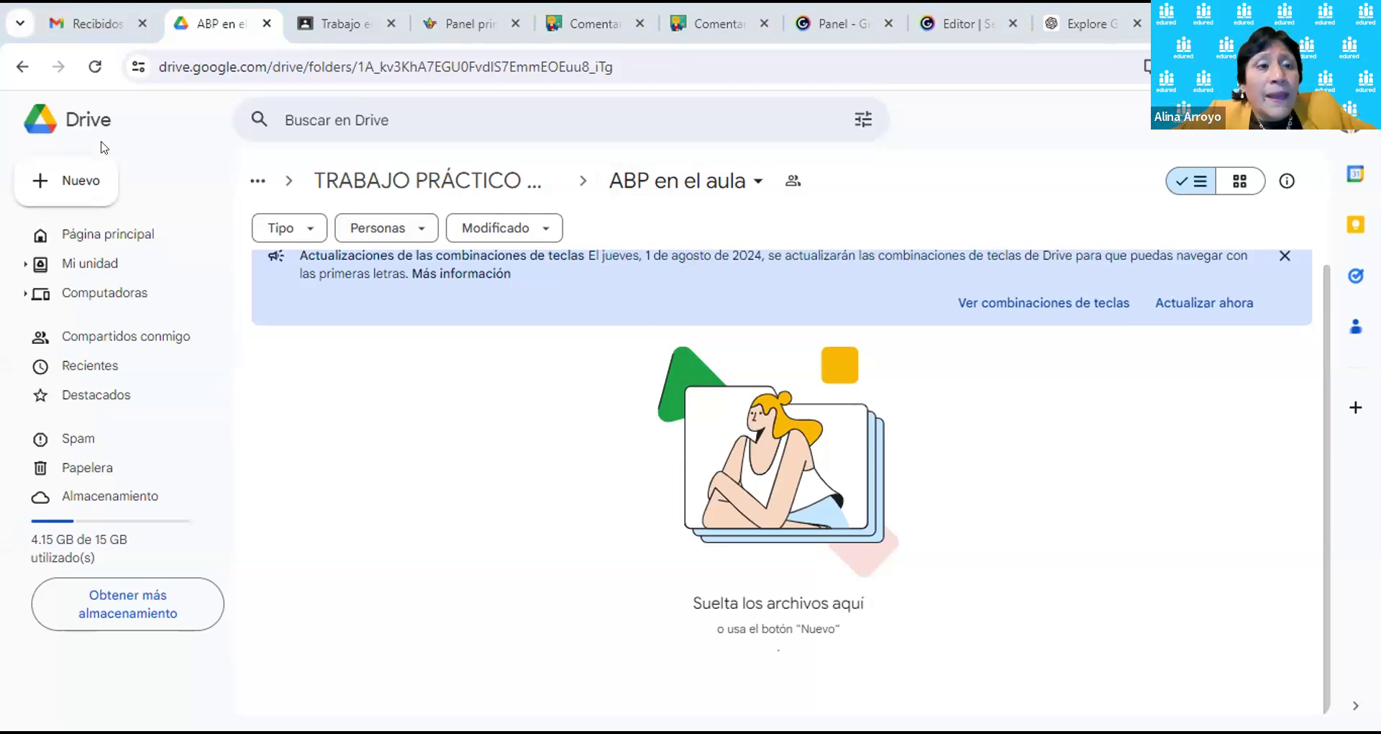
Step: Go back to the parent folder and open the empty Aula Inversa subfolder
left_click(21, 67)
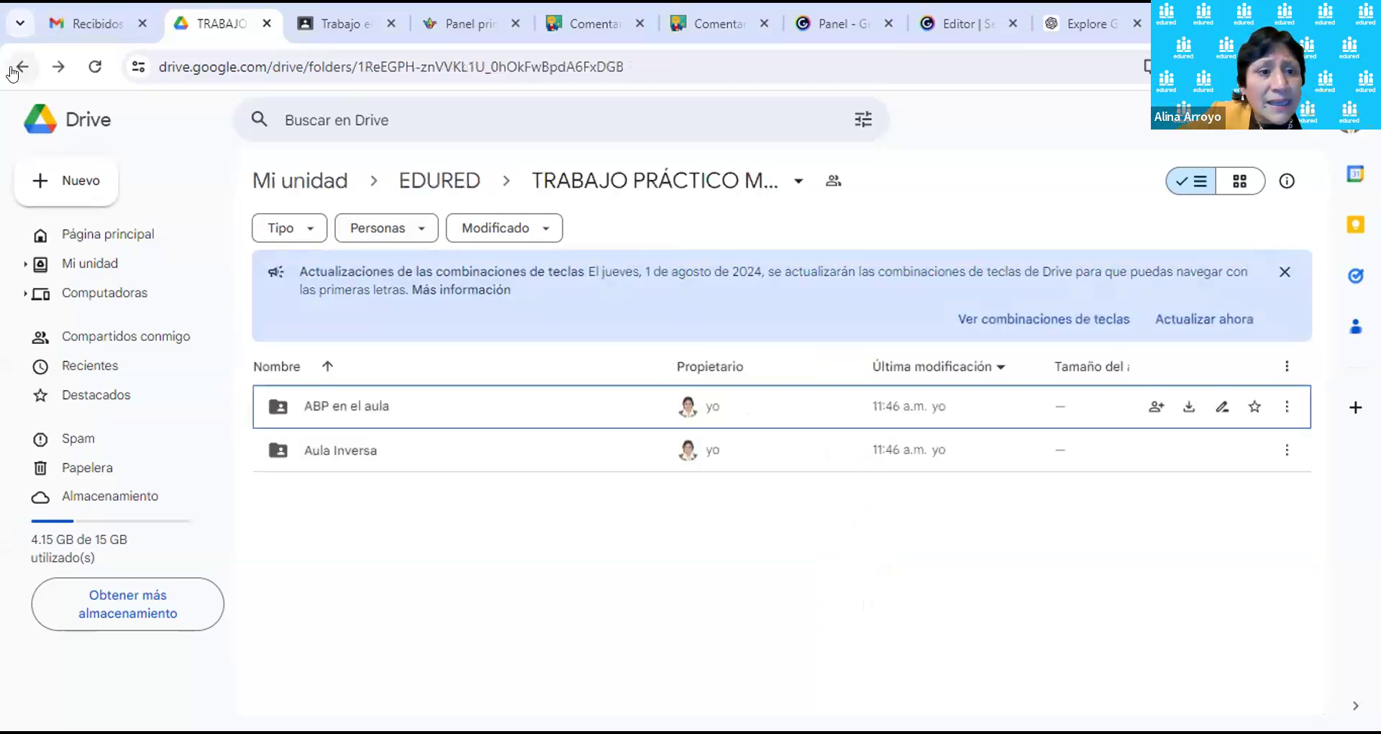
double_click(348, 452)
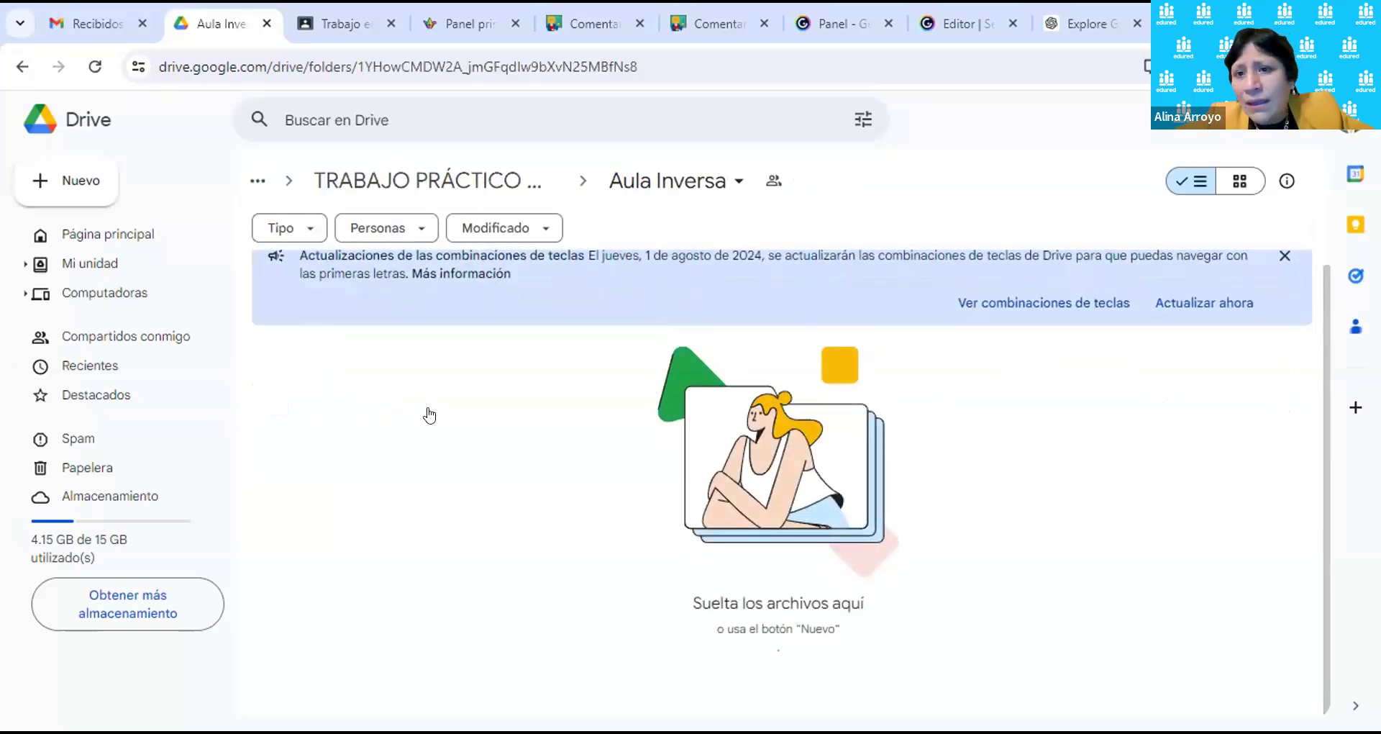
left_click(88, 191)
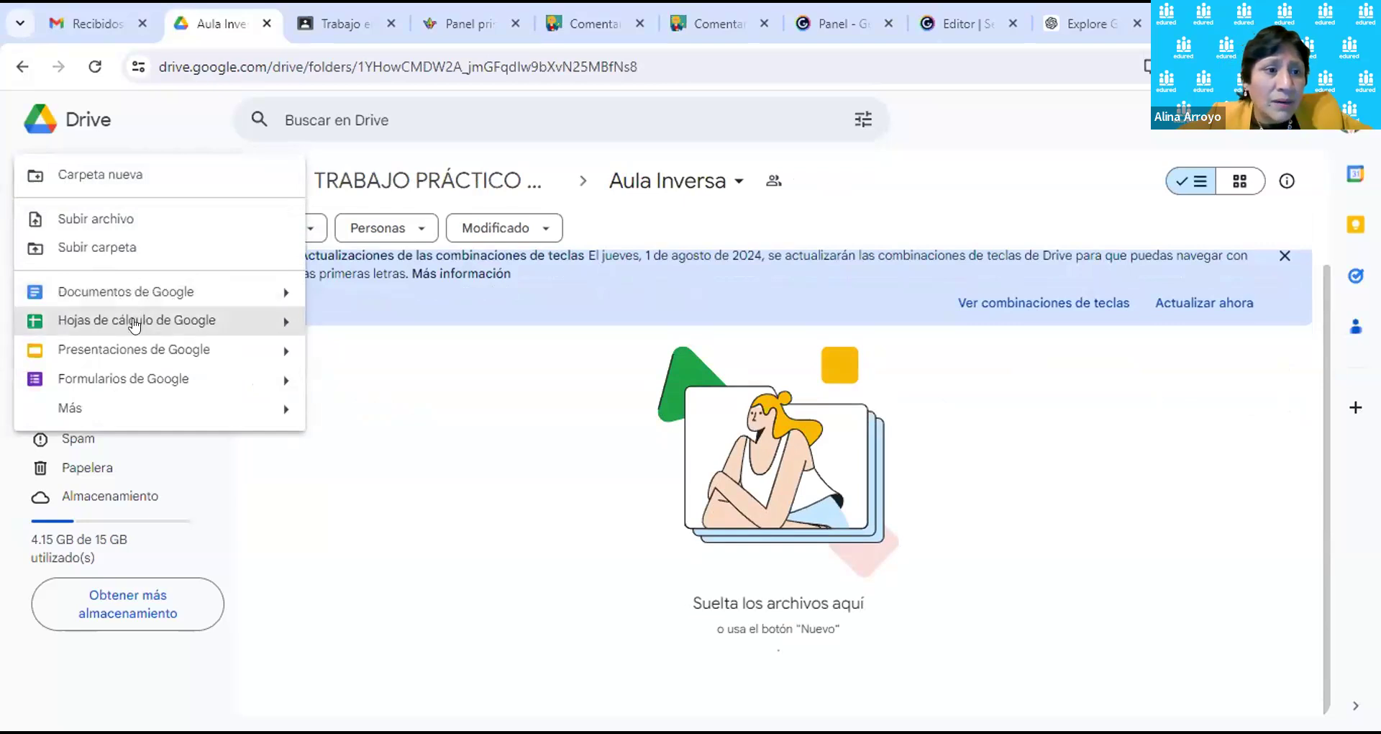
left_click(371, 394)
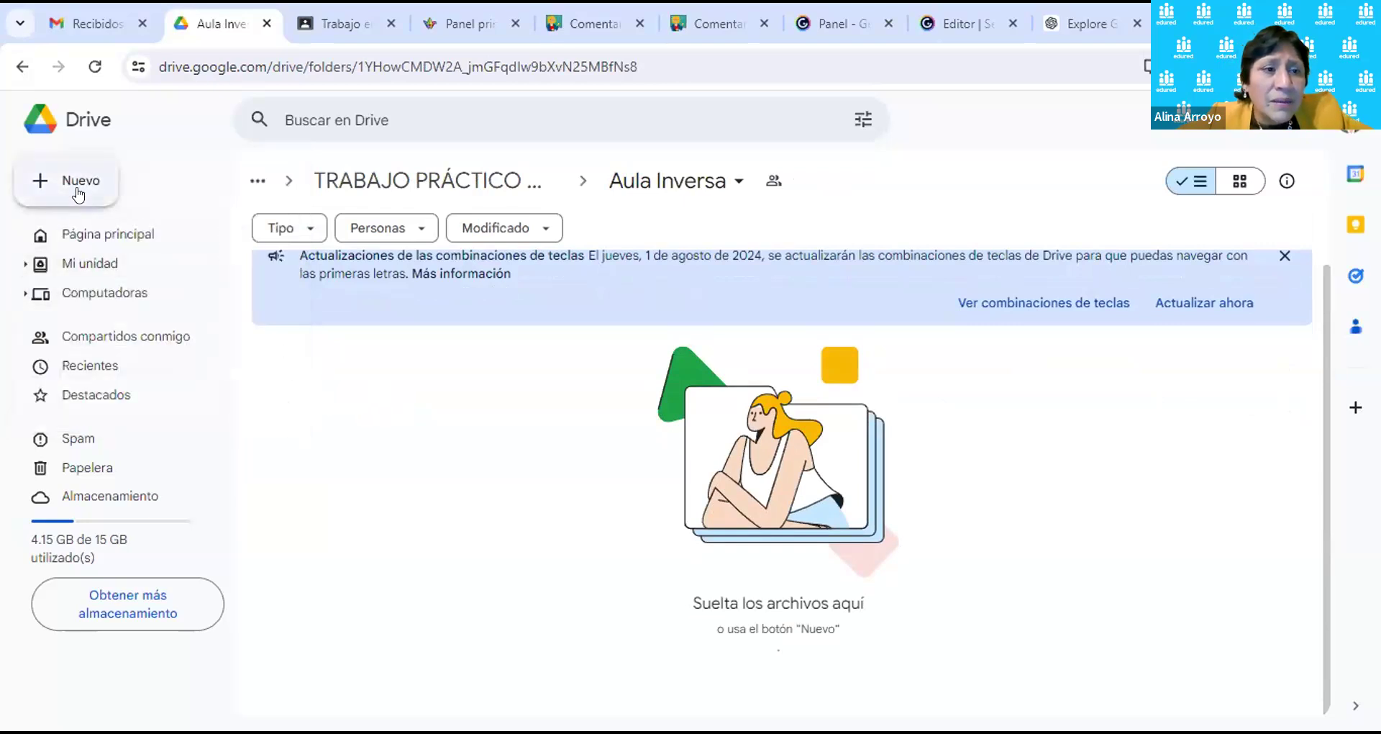
left_click(88, 192)
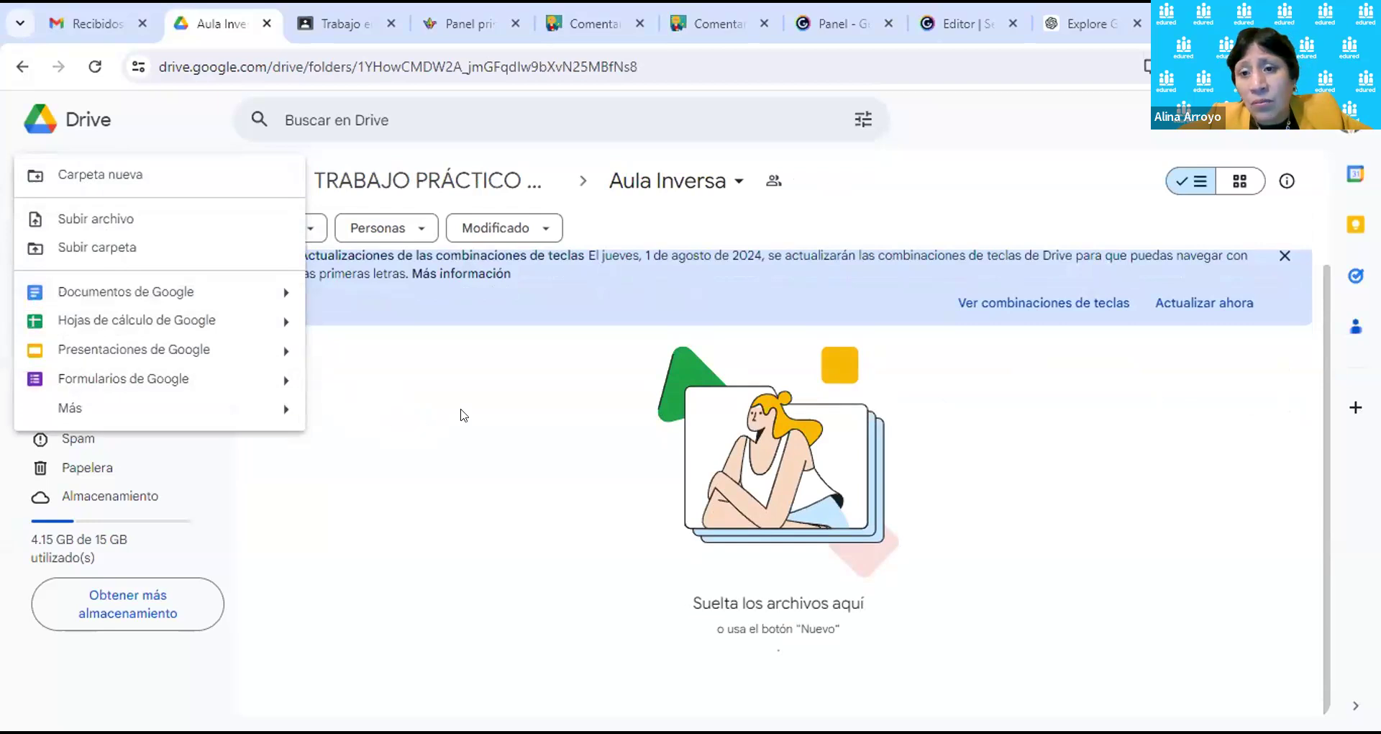
left_click(496, 401)
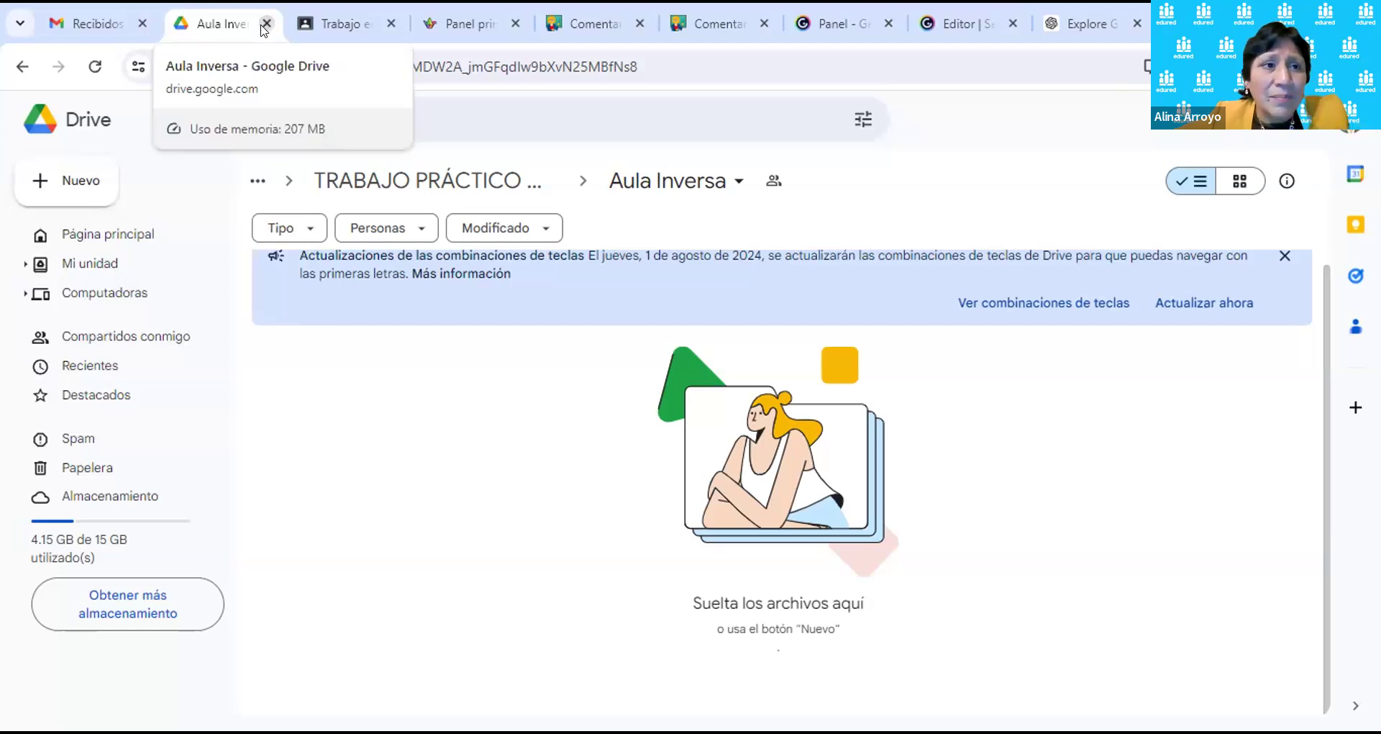
Step: Switch to the Gmail inbox and bring up the Google apps launcher at Cuenta and Búsqueda
left_click(84, 14)
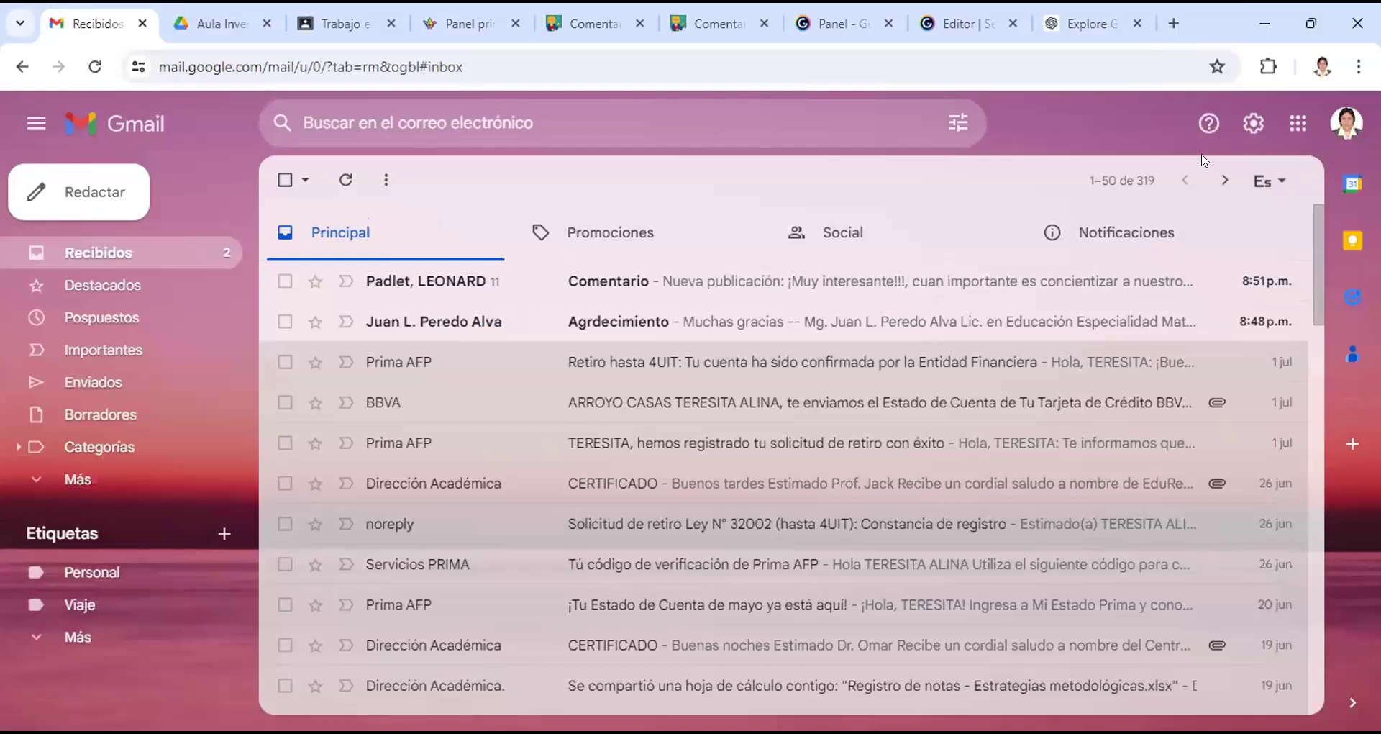
left_click(1301, 136)
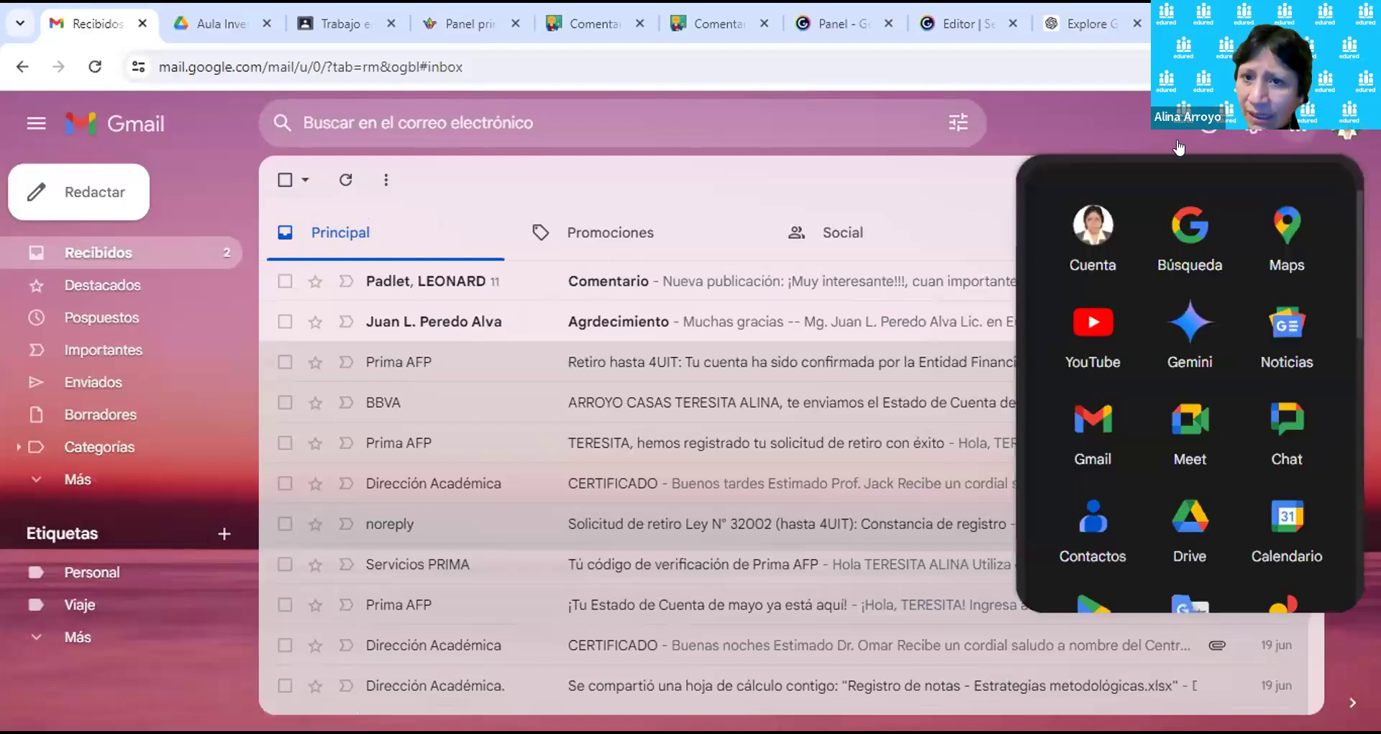
scroll(1226, 340, "down", 3)
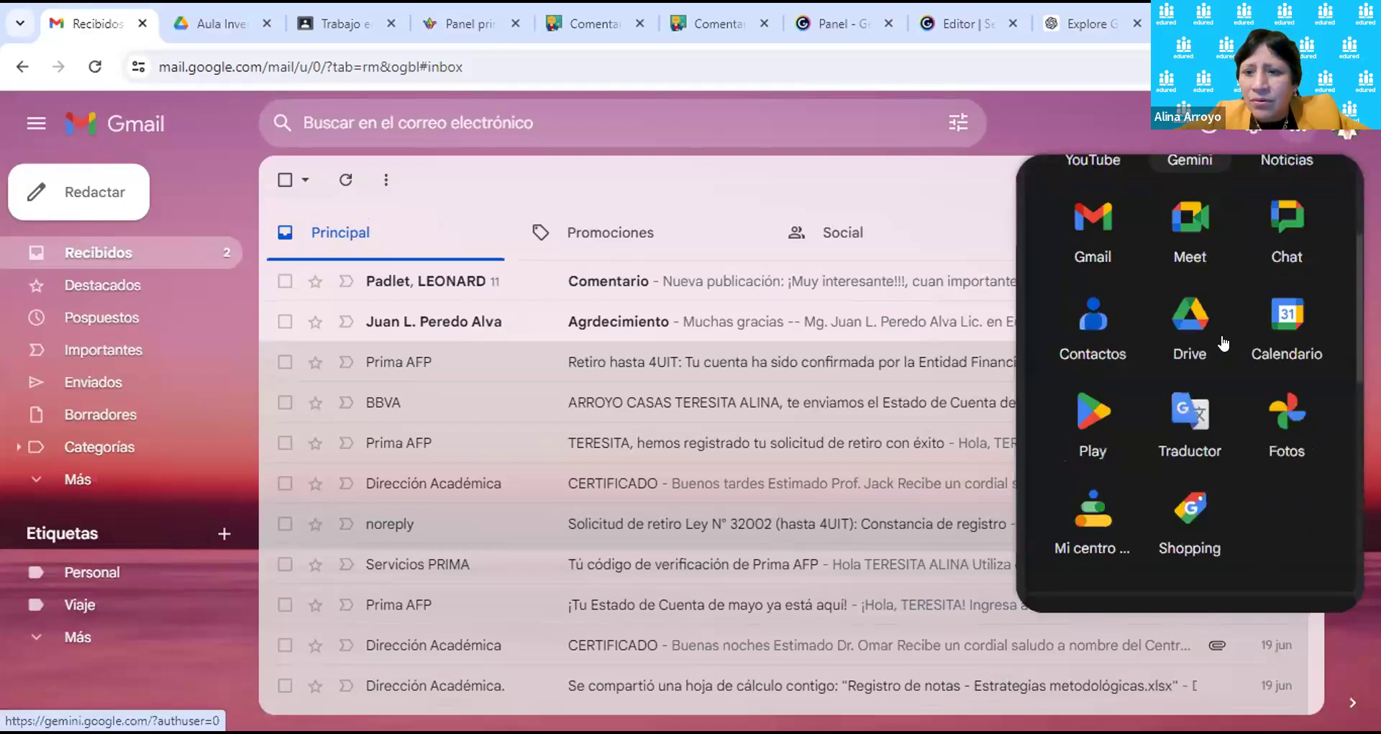
scroll(1227, 340, "down", 4)
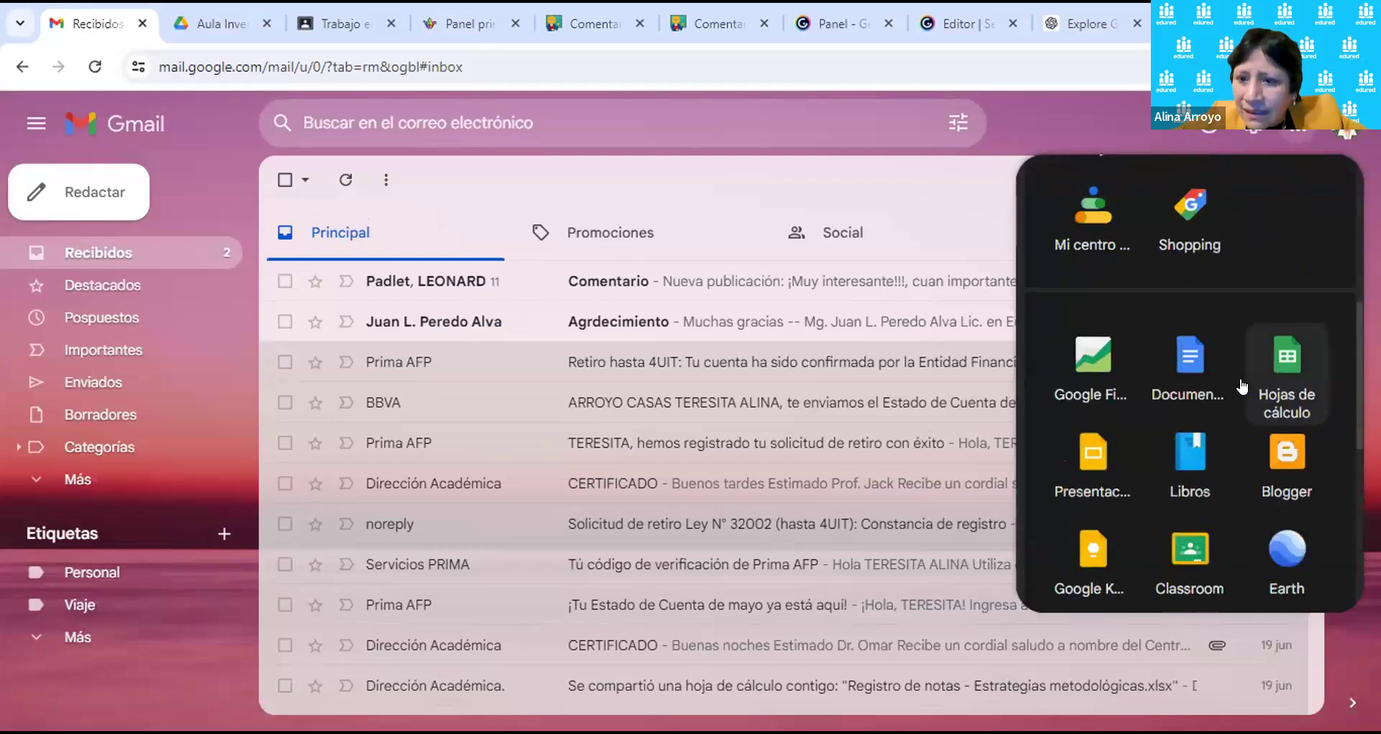
scroll(1253, 389, "down", 5)
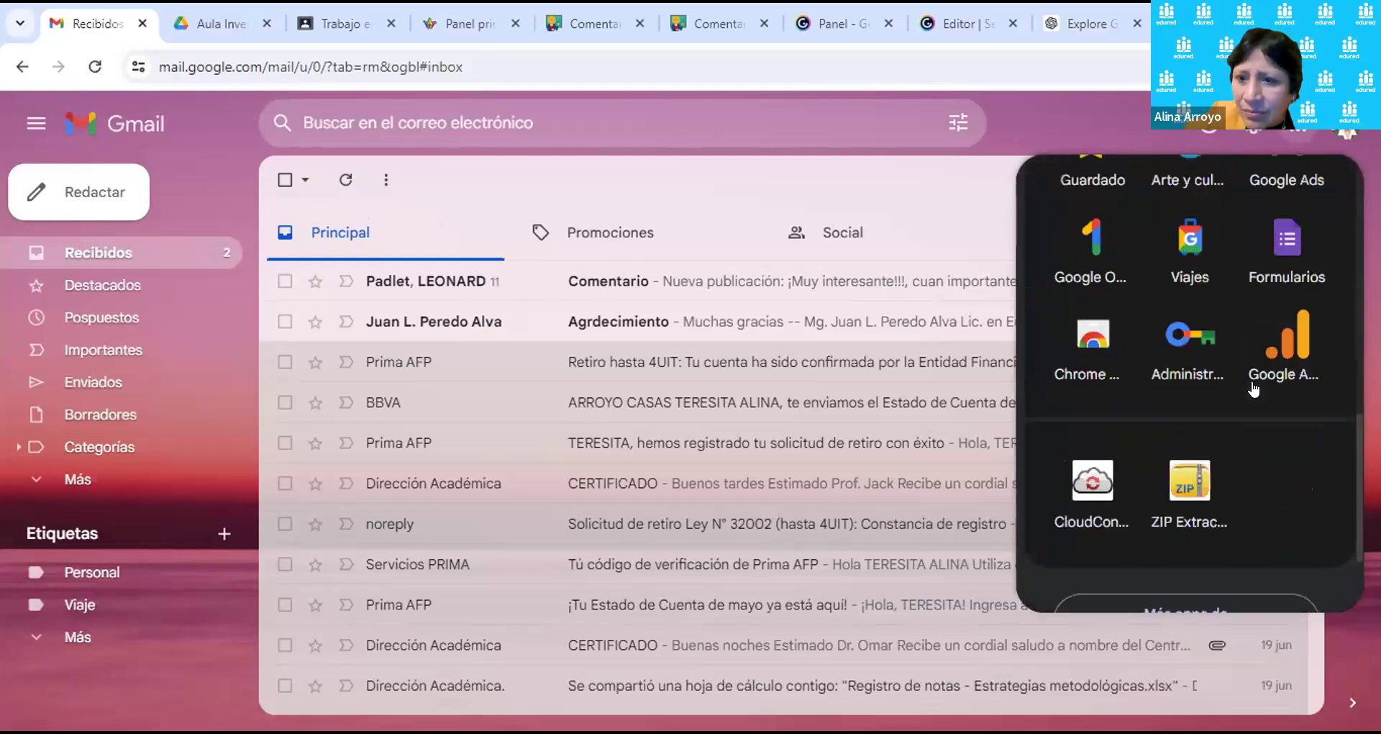
scroll(1252, 386, "up", 3)
scroll(1257, 400, "up", 1)
scroll(1259, 393, "up", 8)
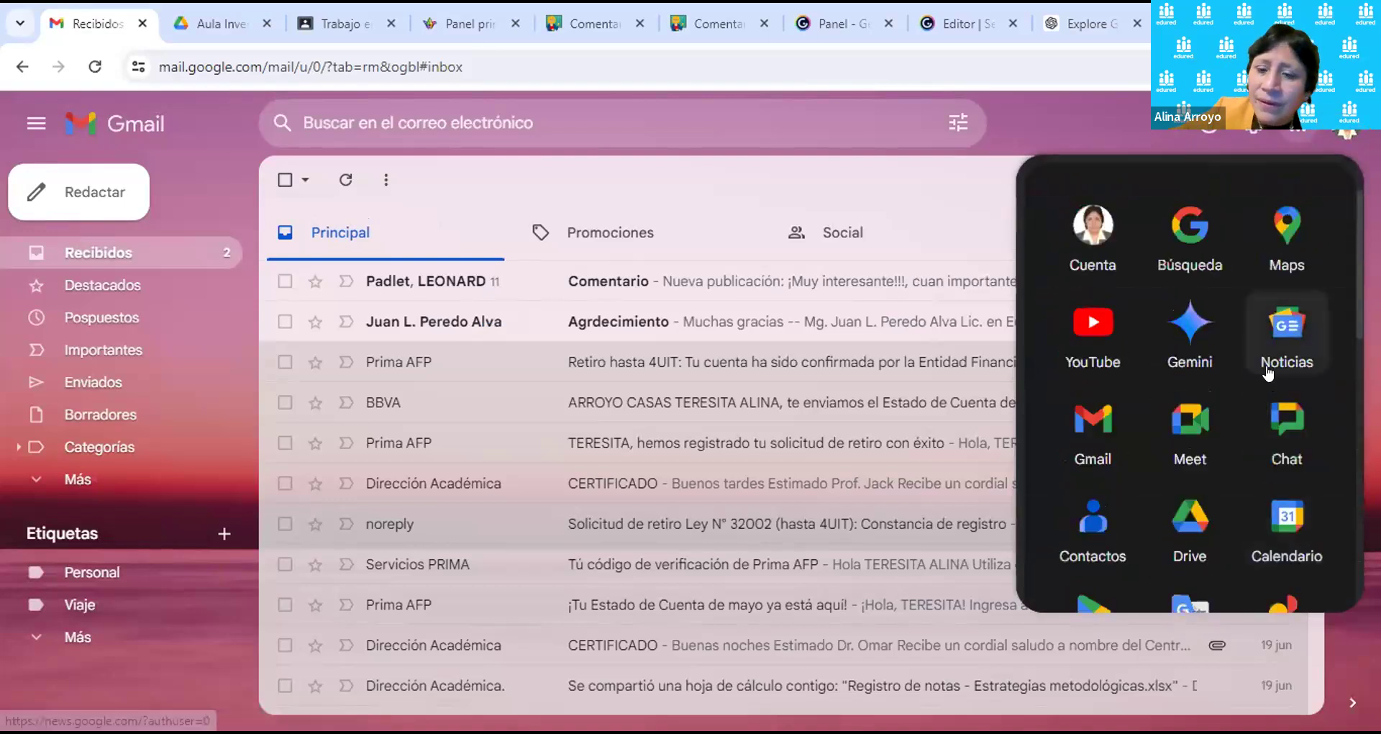
Step: Browse the Google apps panel down to CloudConvert and ZIP Extractor
scroll(1259, 360, "down", 3)
scroll(1252, 342, "down", 5)
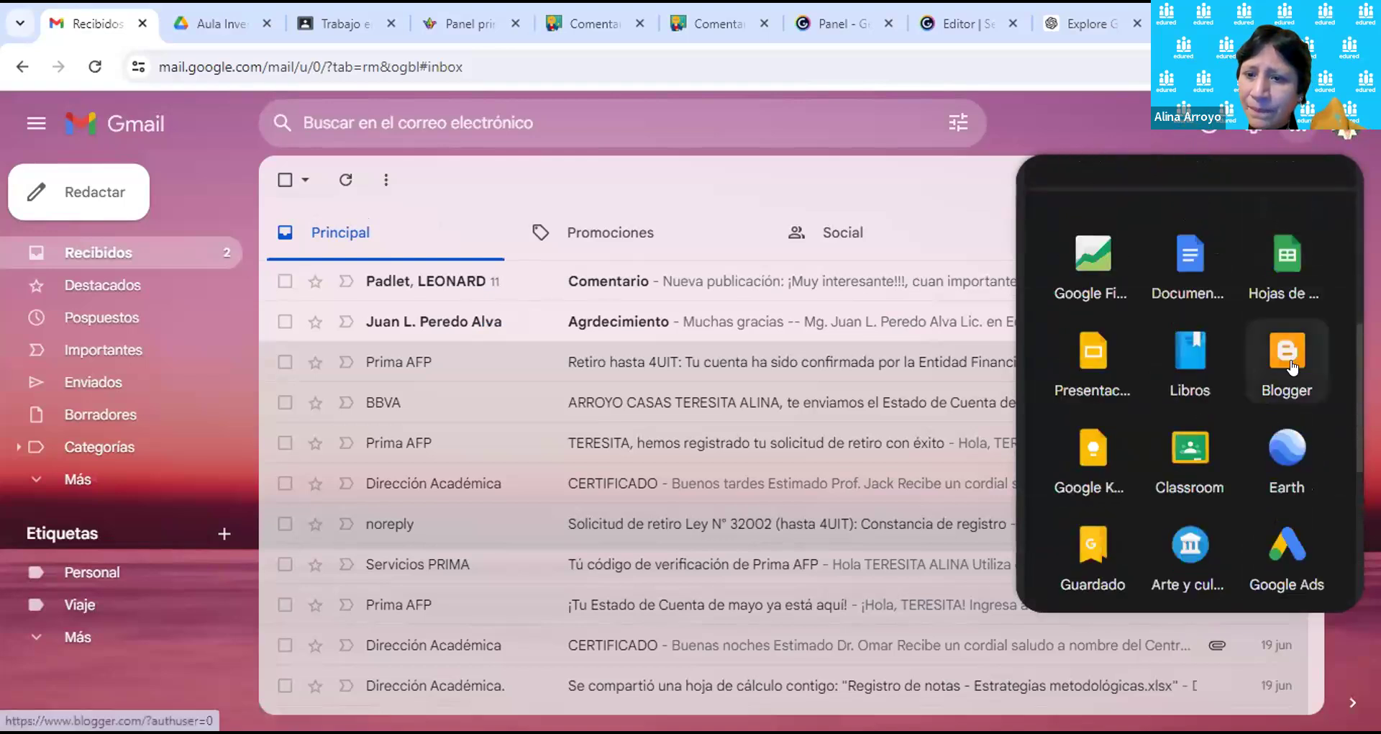
scroll(1295, 363, "down", 1)
scroll(1295, 368, "down", 1)
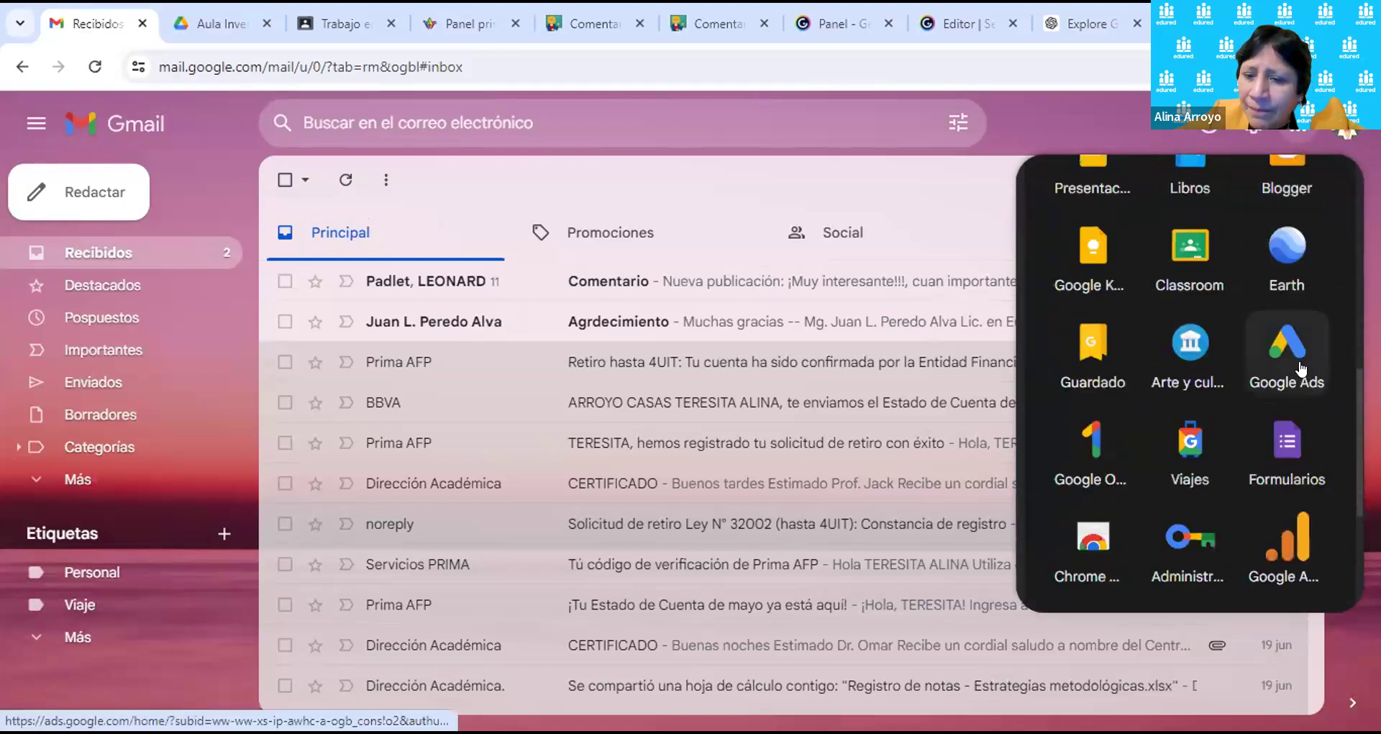
scroll(1306, 370, "up", 6)
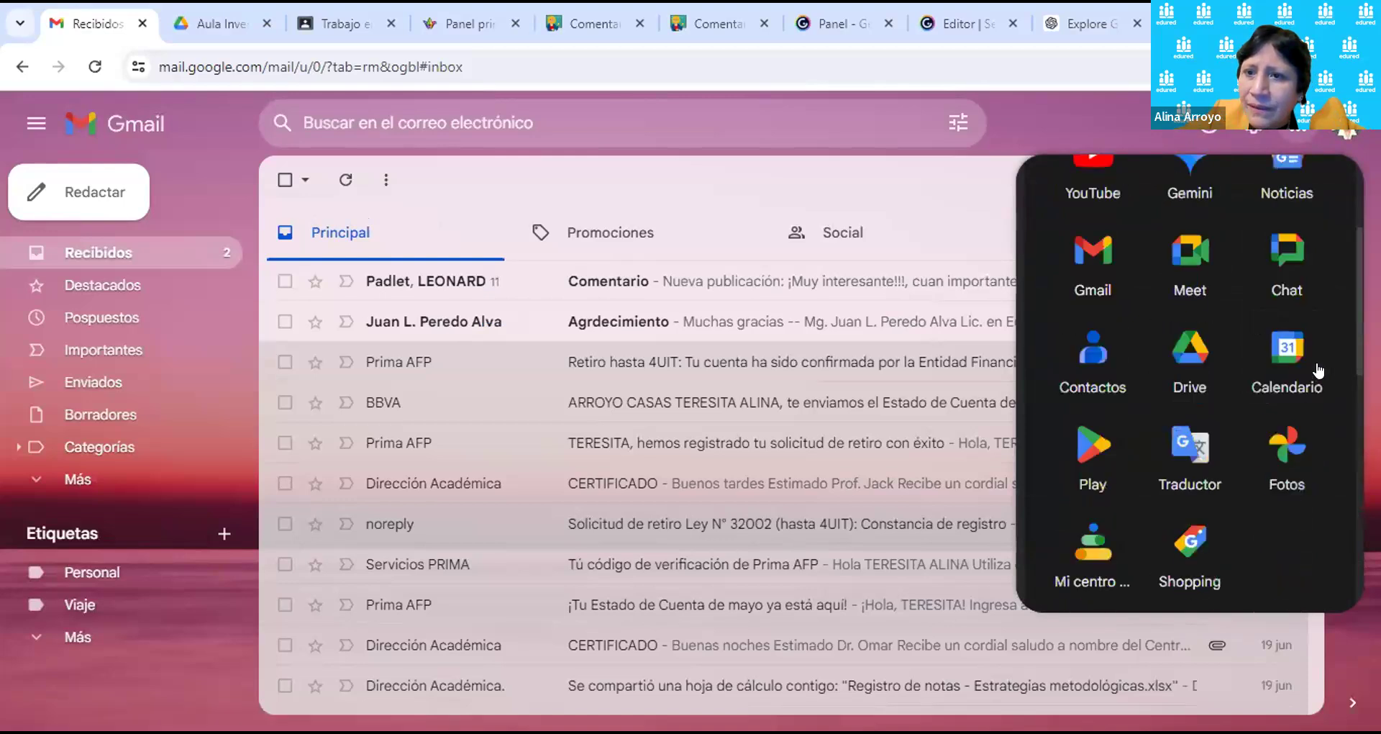
scroll(1339, 371, "up", 1)
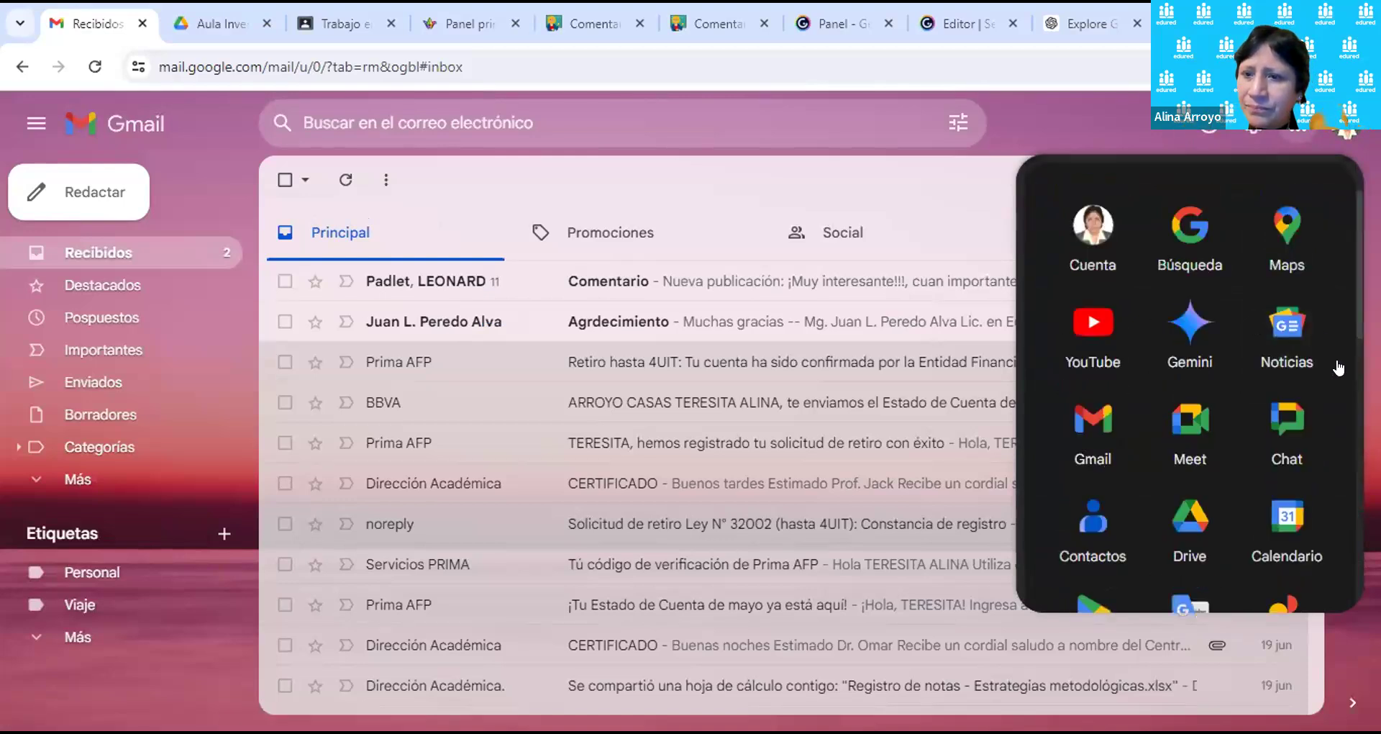
scroll(1324, 337, "down", 1)
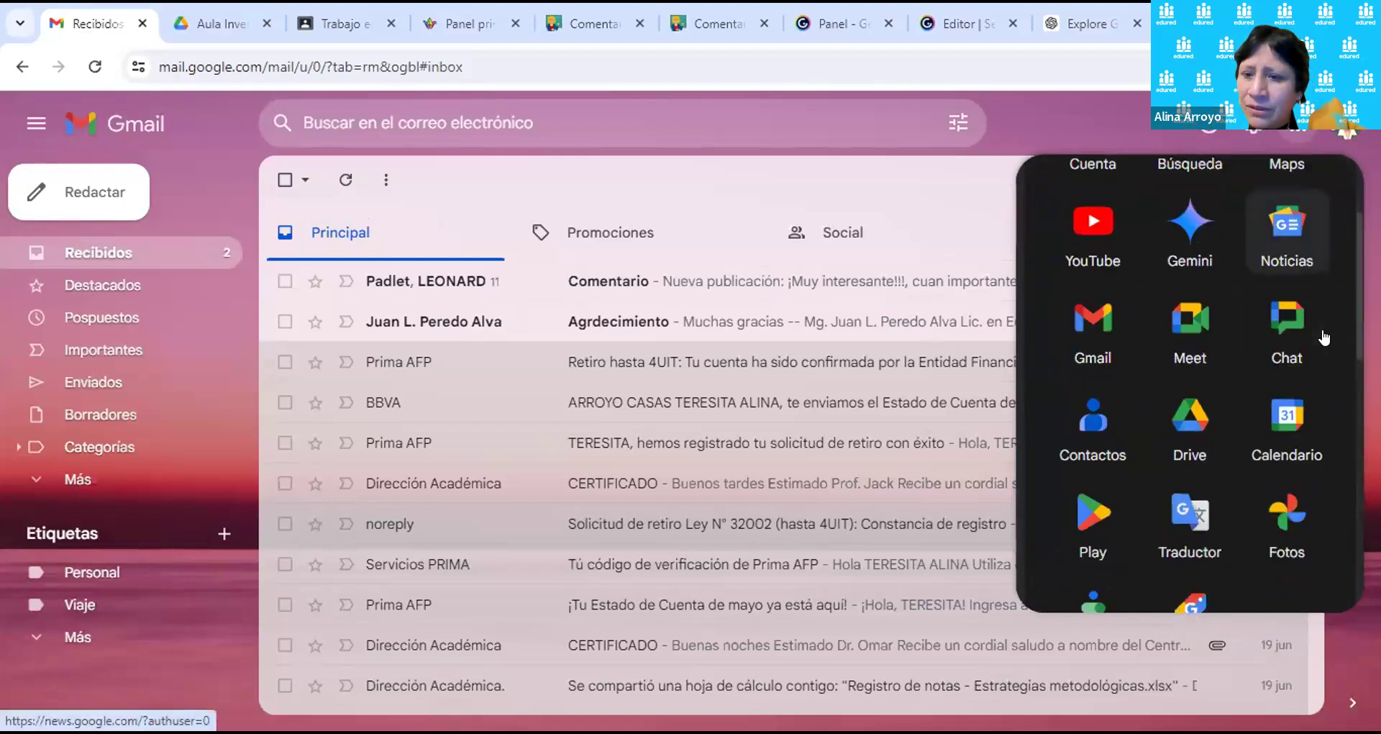
scroll(1324, 337, "down", 4)
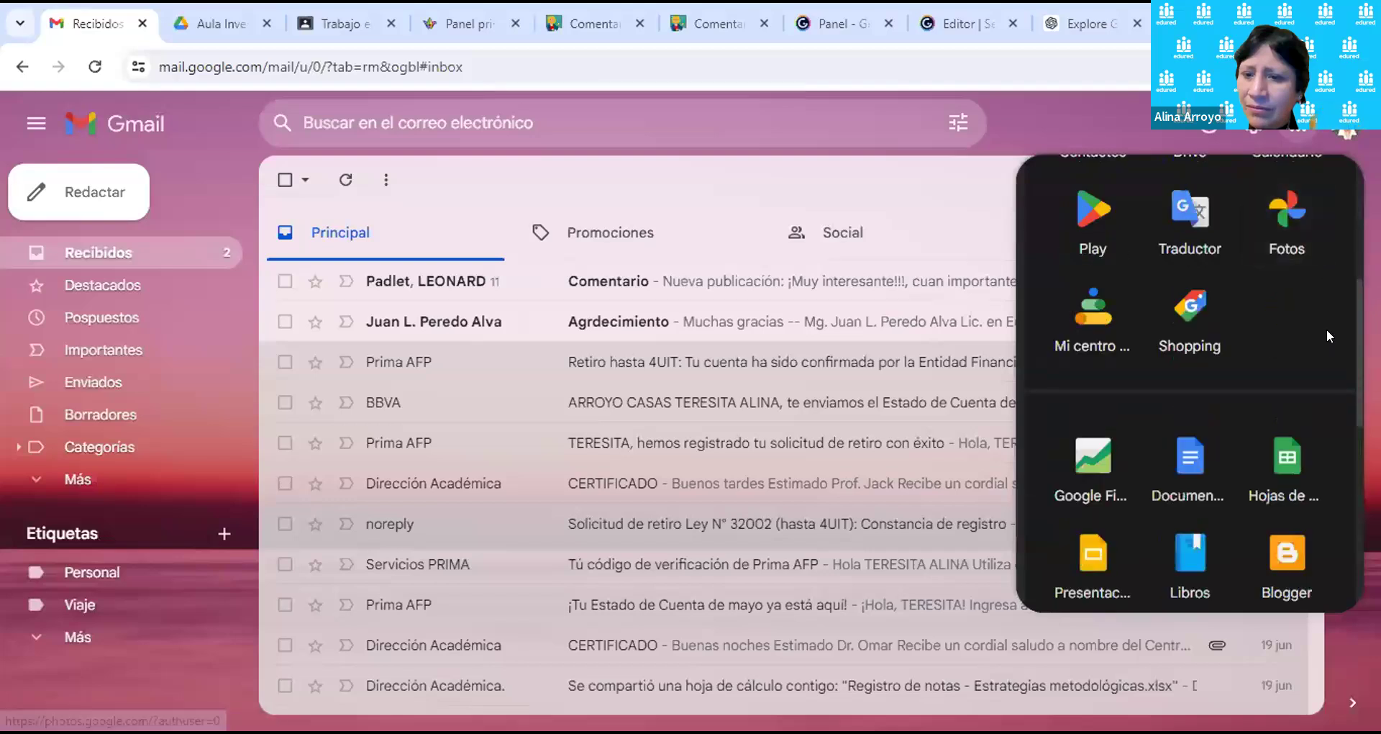
scroll(1327, 329, "down", 2)
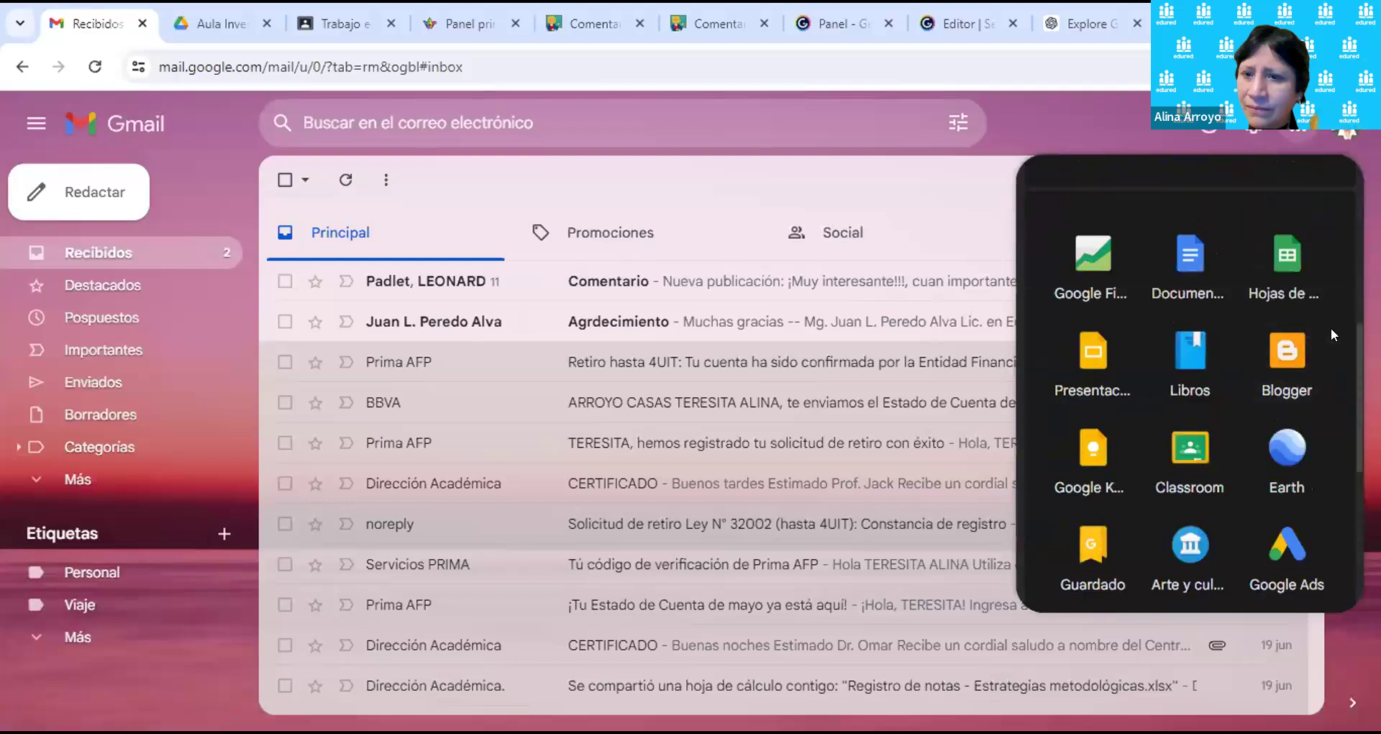
scroll(1332, 333, "down", 1)
scroll(1331, 334, "down", 1)
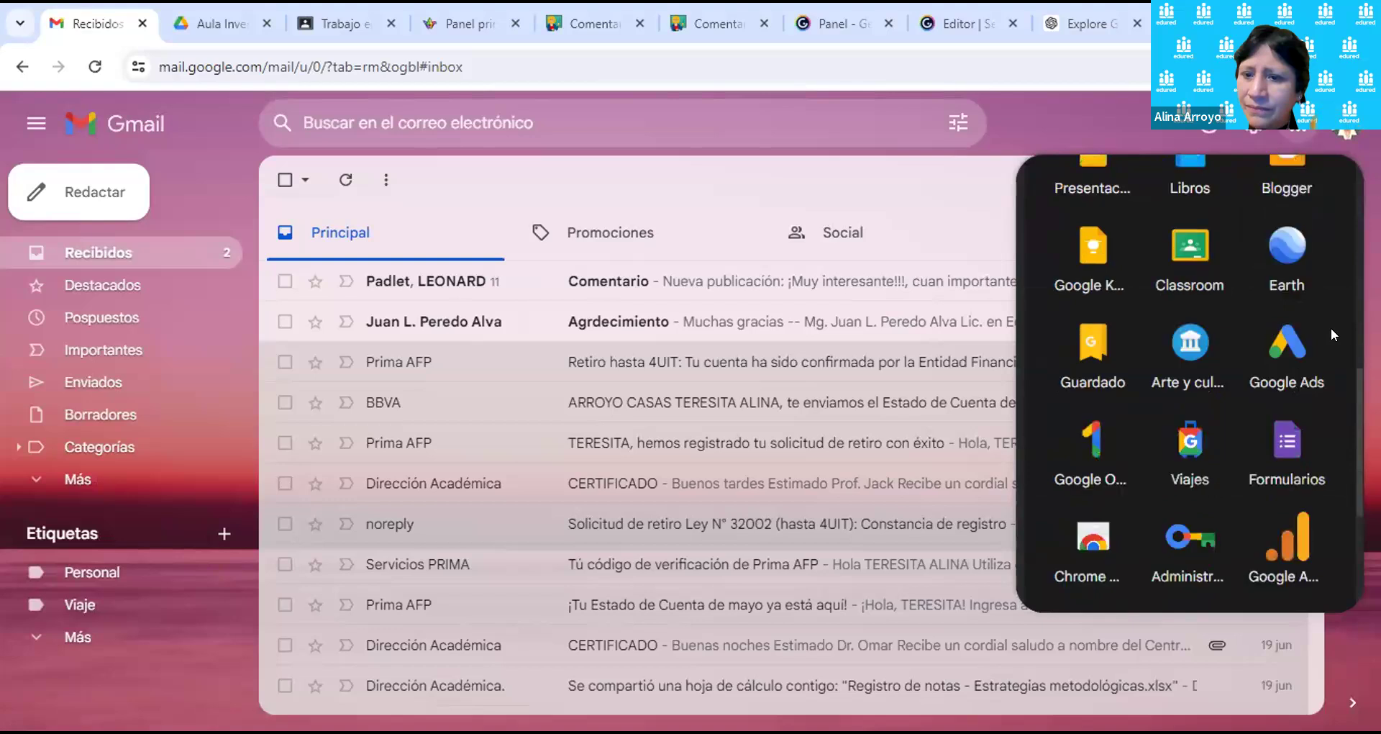
scroll(1331, 334, "down", 1)
scroll(1331, 334, "down", 3)
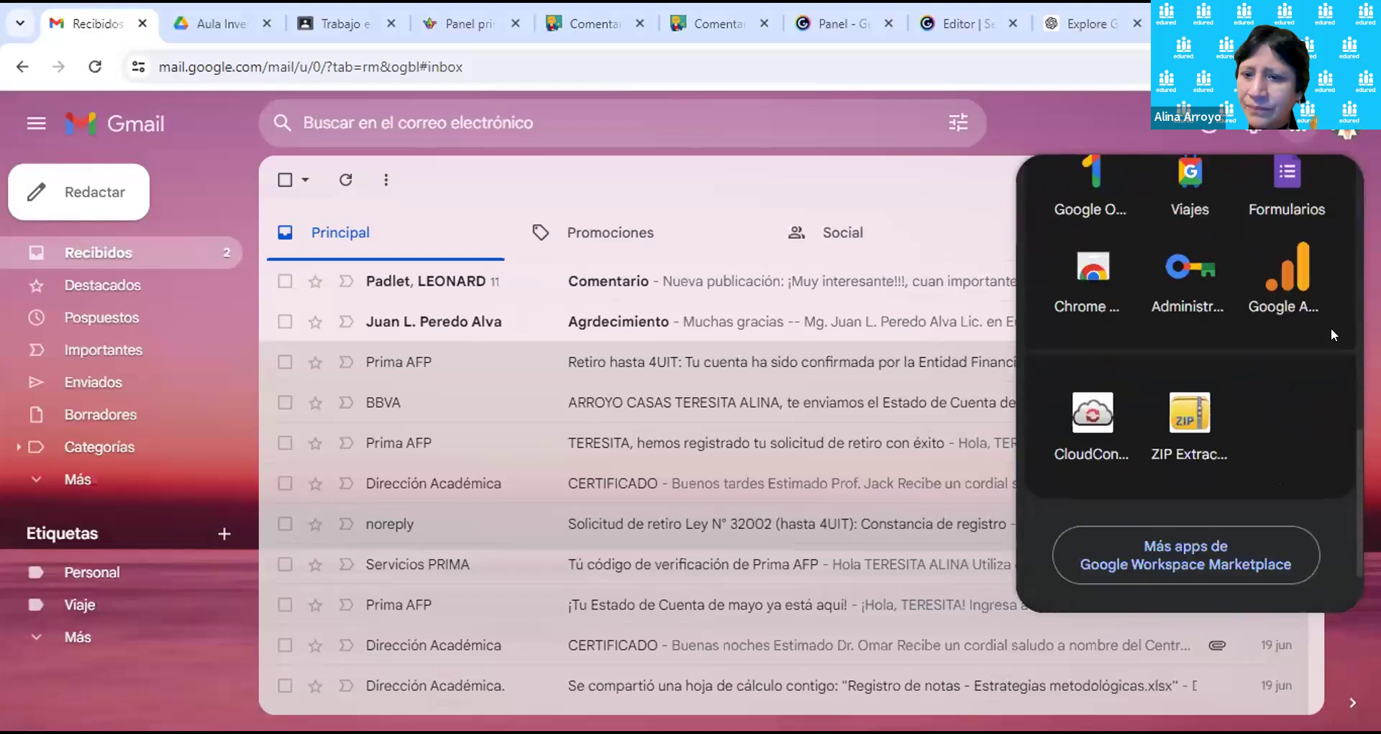
scroll(1331, 334, "up", 6)
scroll(1331, 327, "up", 5)
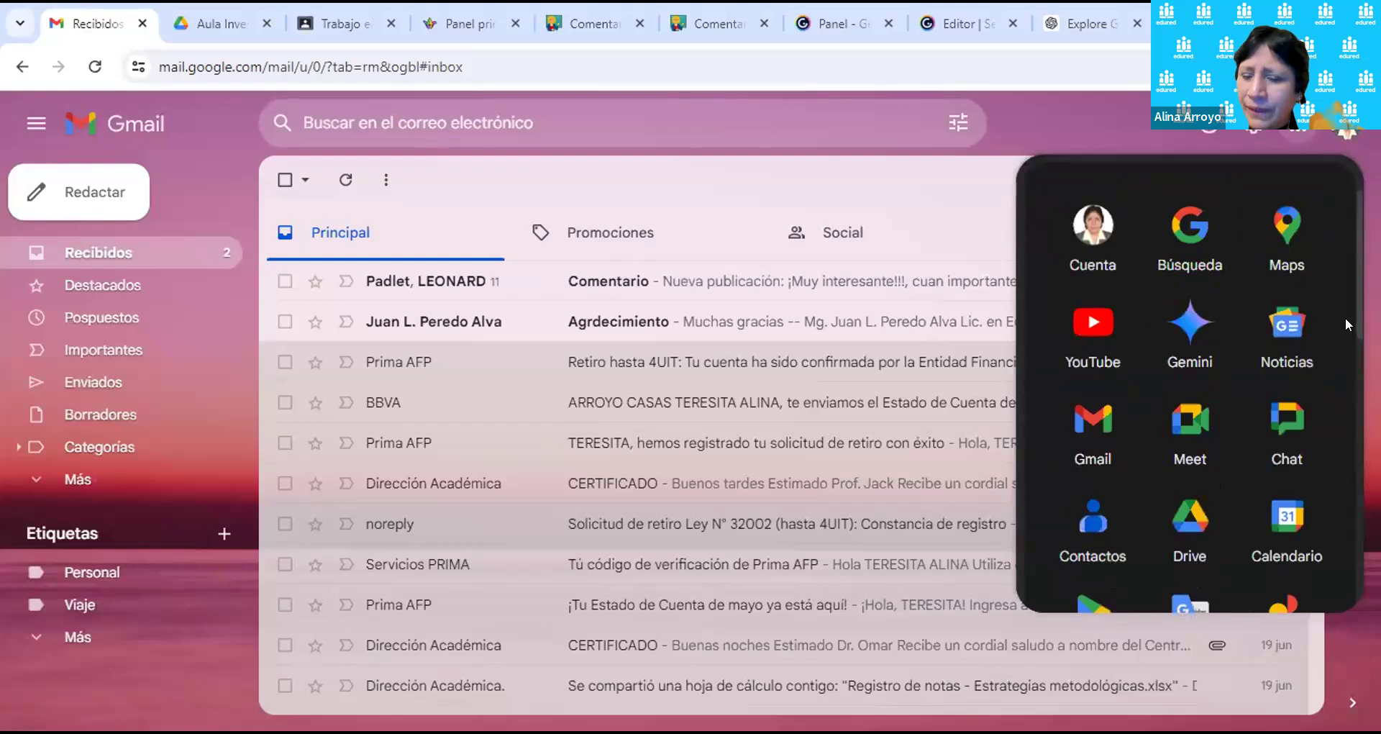
scroll(1322, 342, "down", 1)
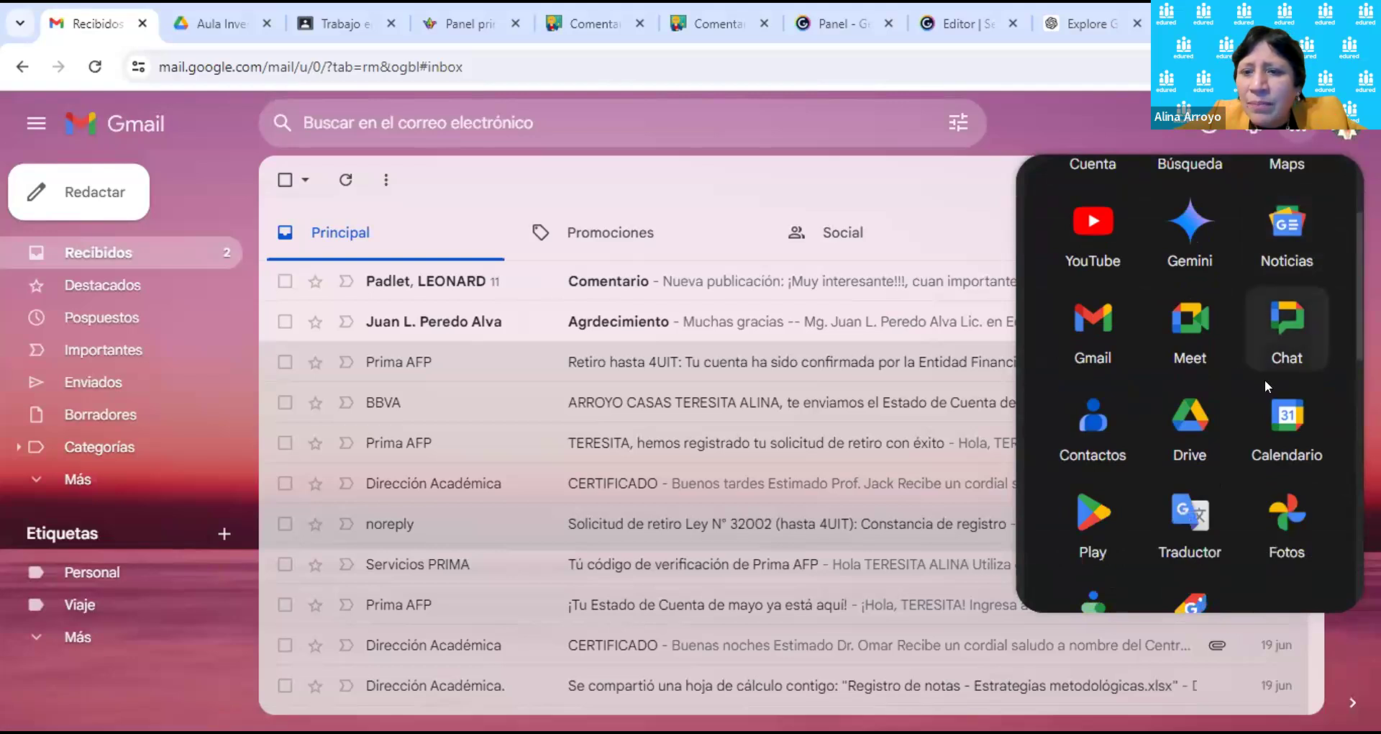
scroll(1293, 462, "down", 1)
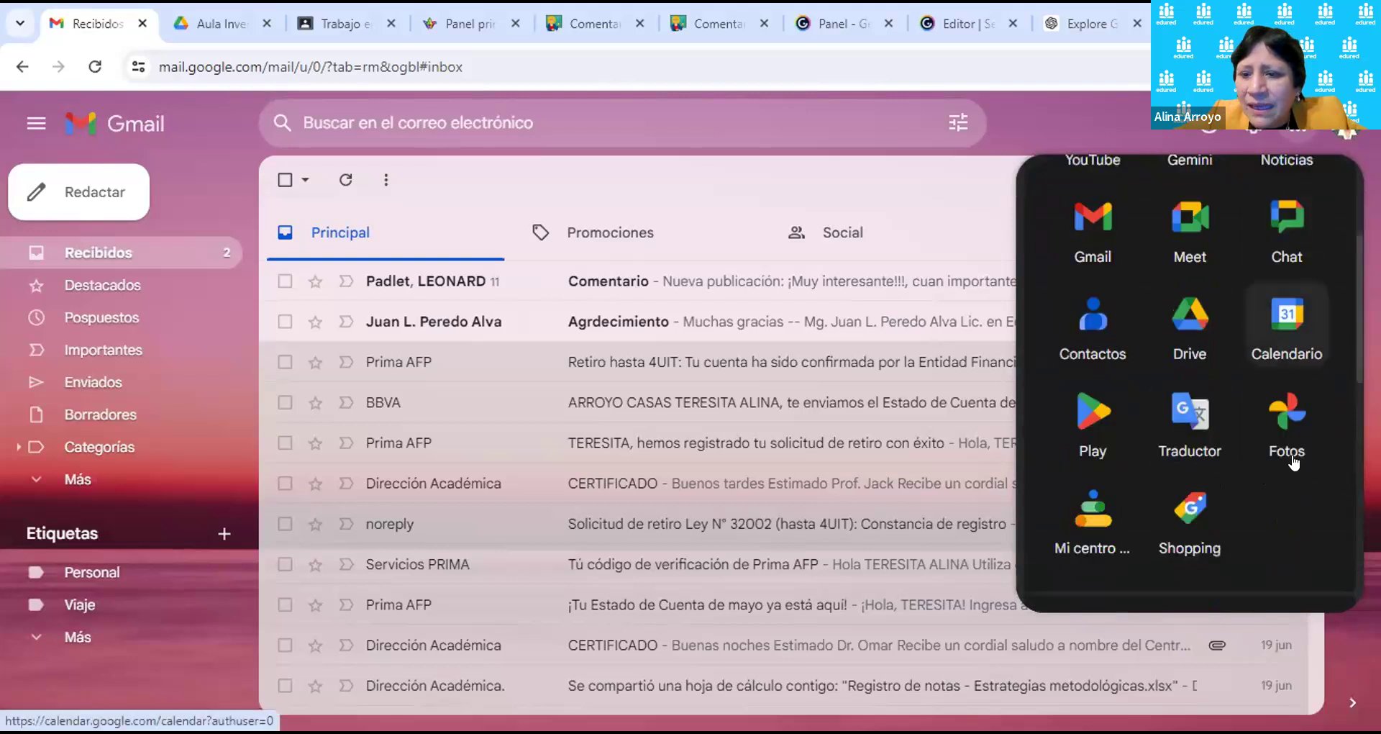
scroll(1295, 460, "down", 1)
scroll(1298, 447, "down", 1)
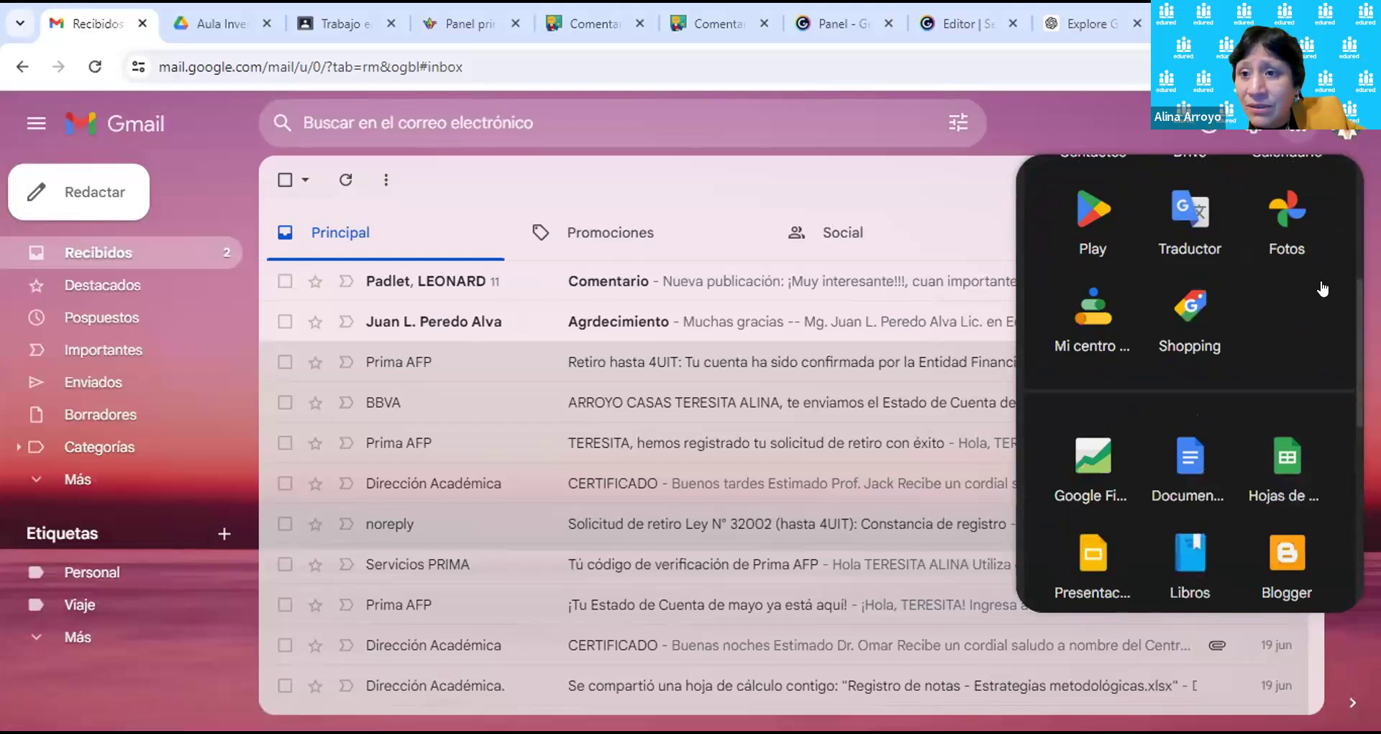
scroll(1322, 289, "down", 2)
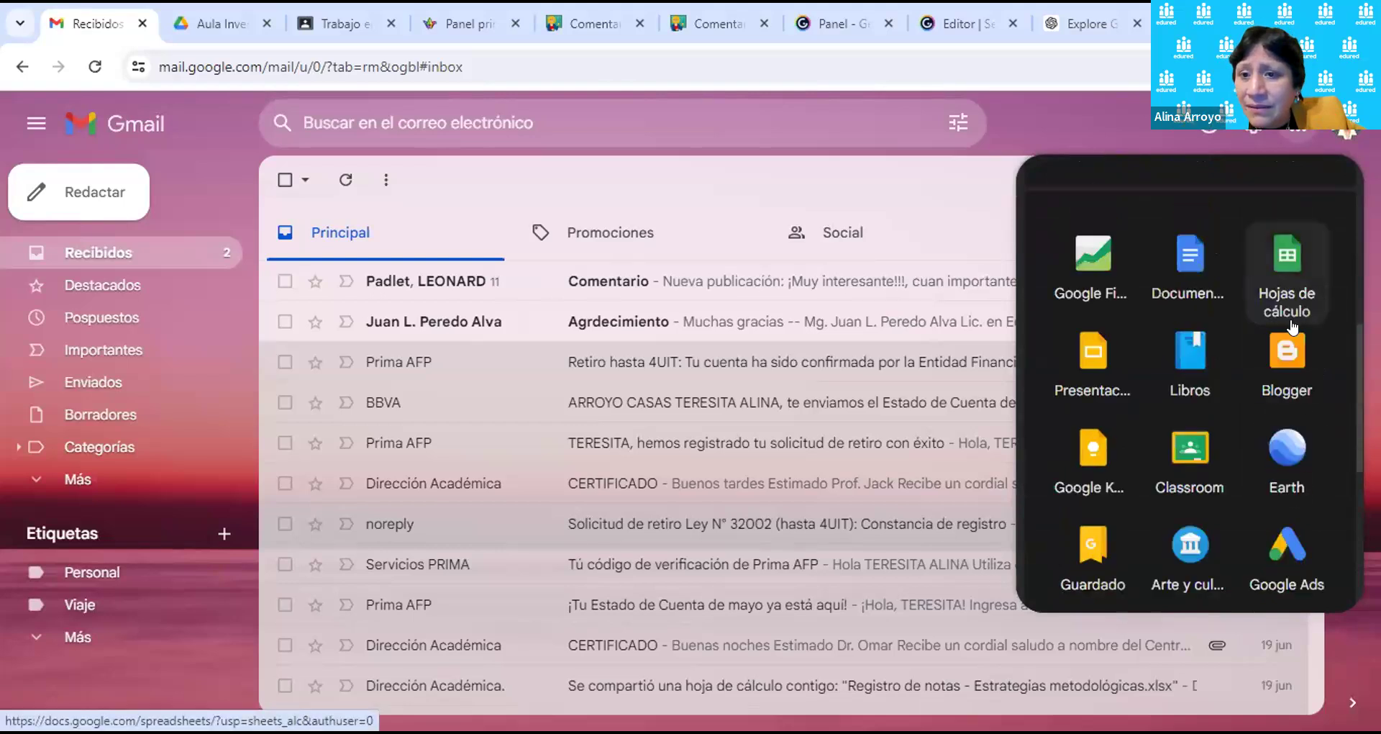
scroll(1316, 409, "down", 1)
scroll(1326, 398, "down", 1)
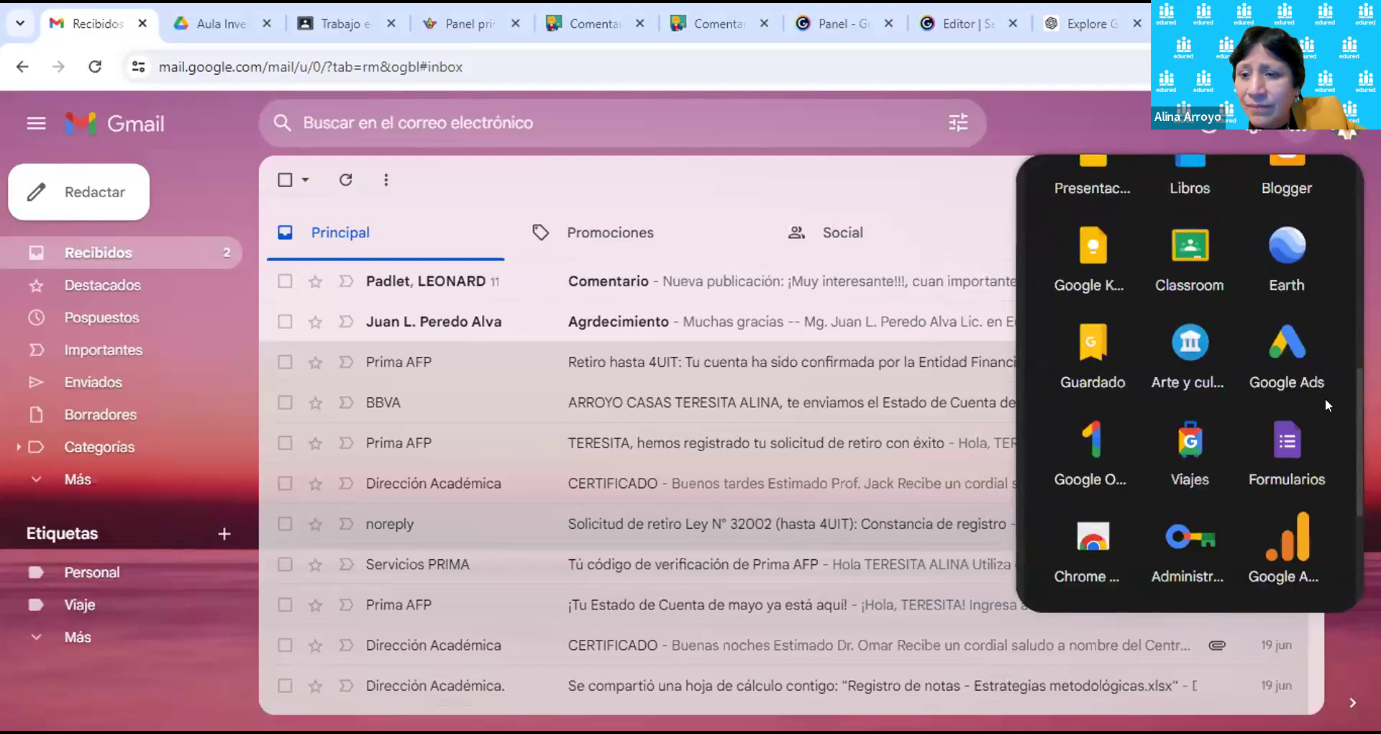
scroll(1325, 399, "down", 1)
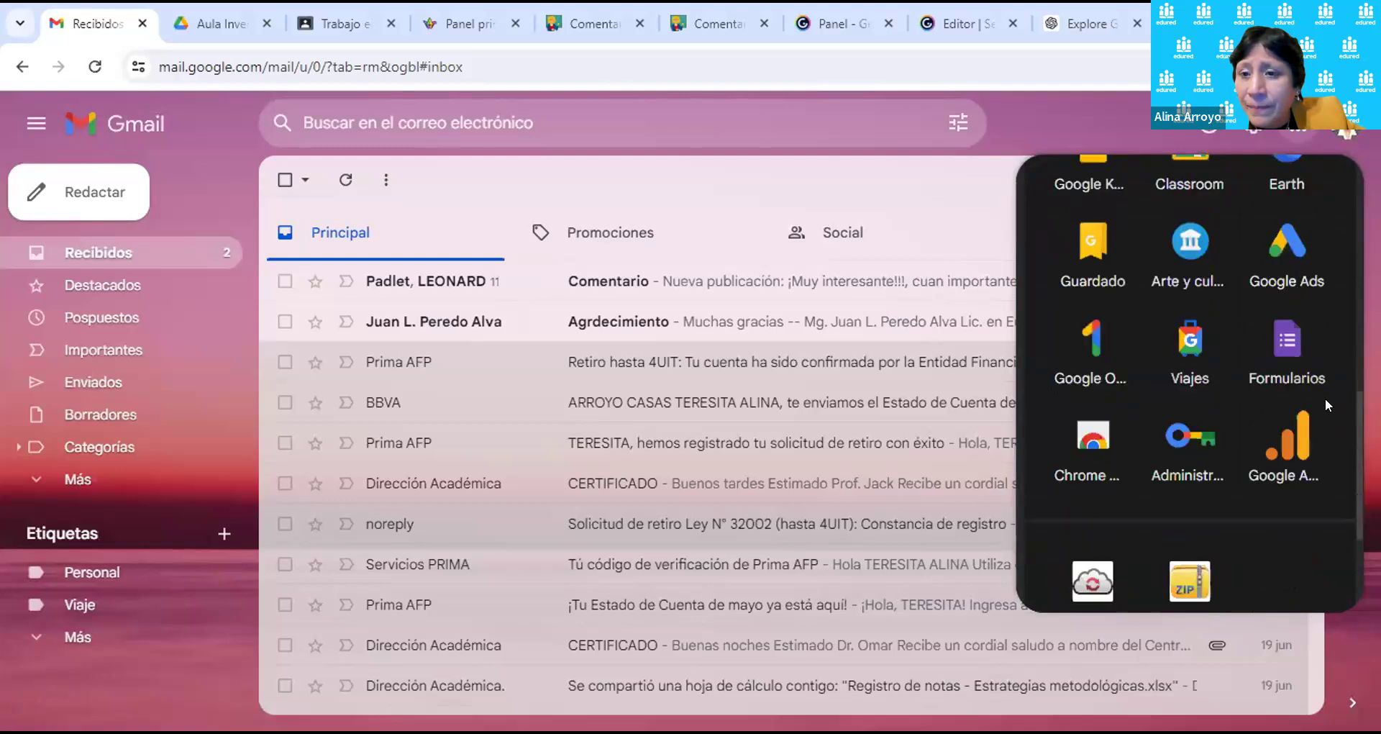